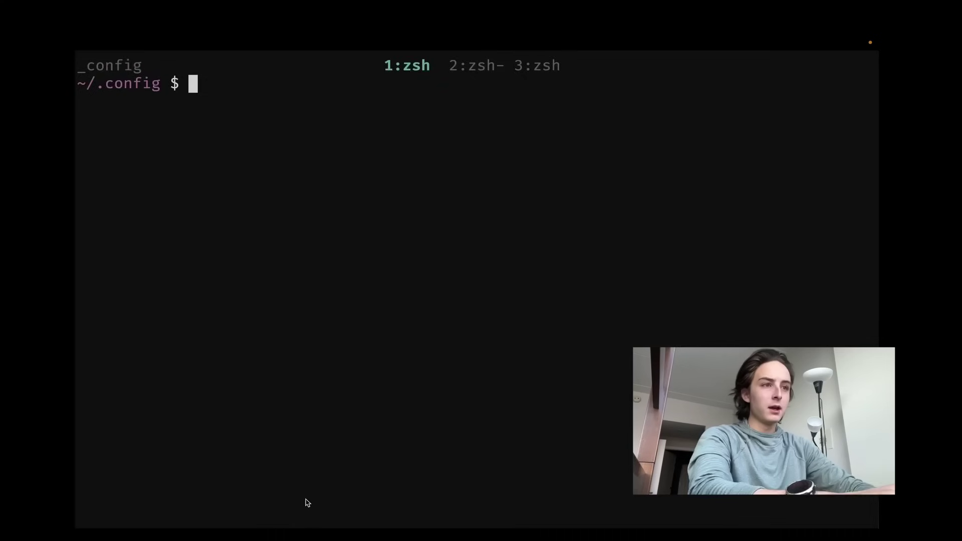
# - In the browser, search 'mutt' and open the mutt-wizard GitHub repository
pyautogui.press('super+Tab')
pyautogui.press('super+t')
pyautogui.write('mutt')
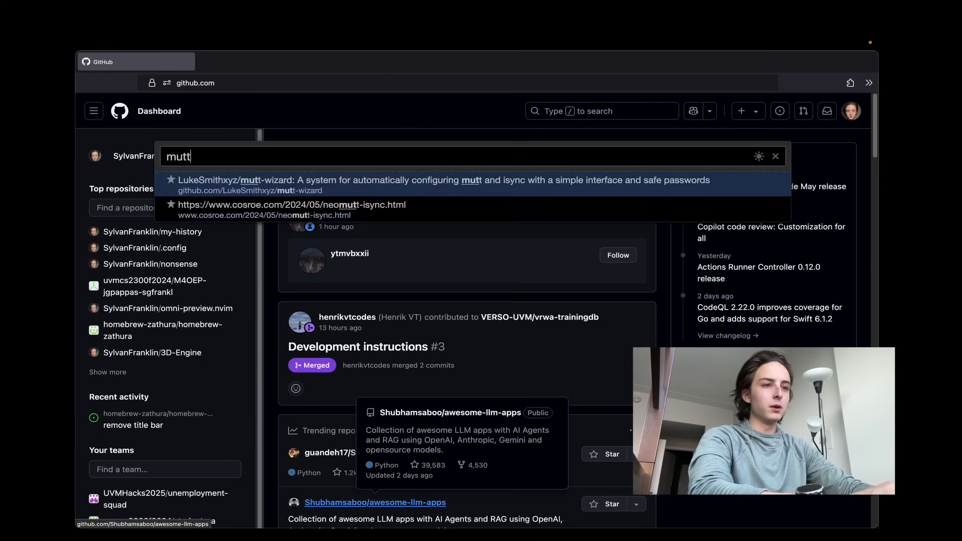
pyautogui.press('Return')
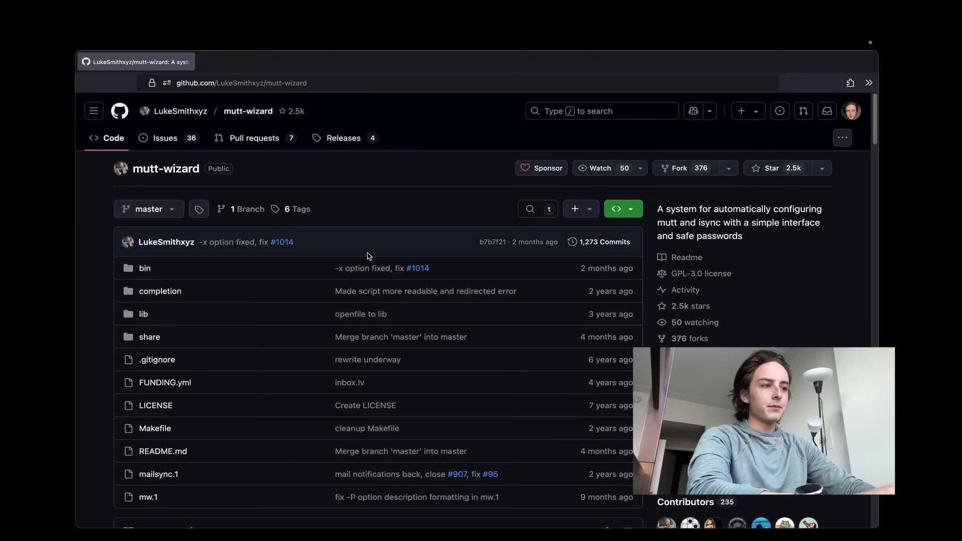
# - Read the README's Install dependencies list, neomutt through ca-certificates, then return to the zsh terminal
pyautogui.scroll(-15, 368, 256)
pyautogui.scroll(-5, 367, 255)
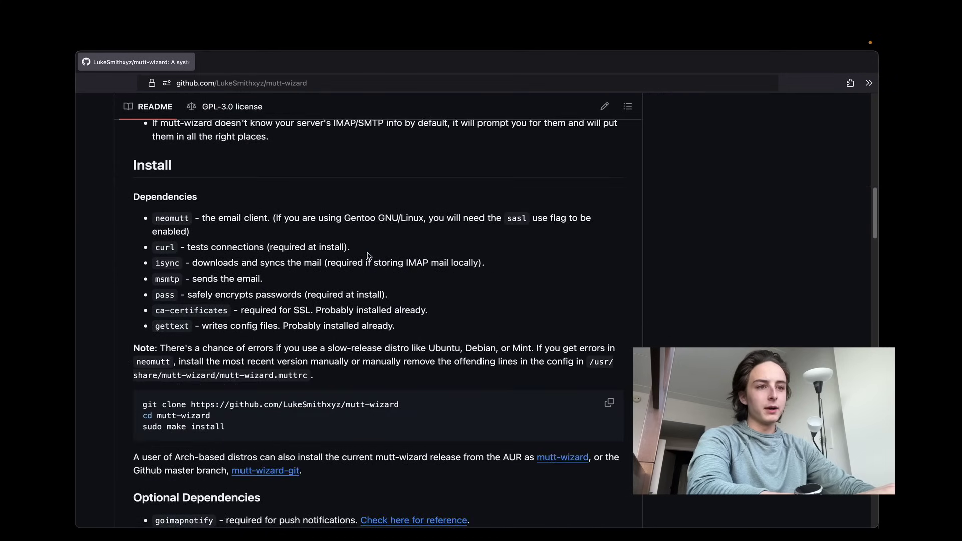
pyautogui.scroll(5, 368, 256)
pyautogui.scroll(-5, 255, 411)
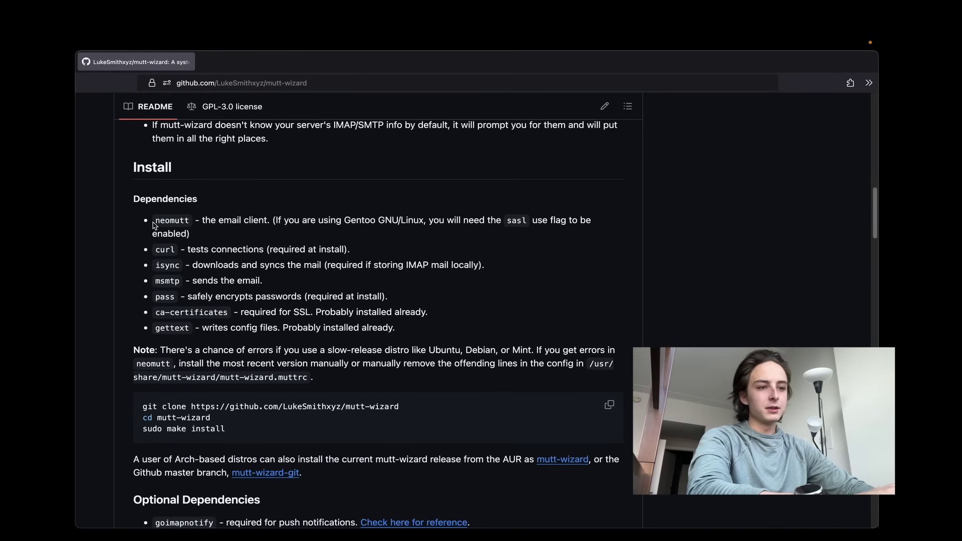
pyautogui.moveTo(155, 224); pyautogui.dragTo(183, 312)
pyautogui.click(215, 330)
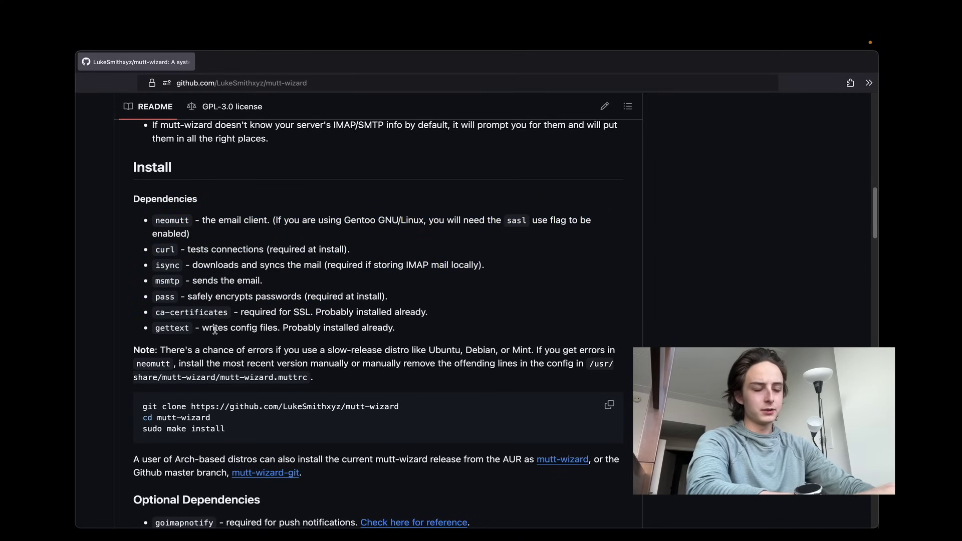
pyautogui.scroll(4, 215, 330)
pyautogui.scroll(-9, 215, 330)
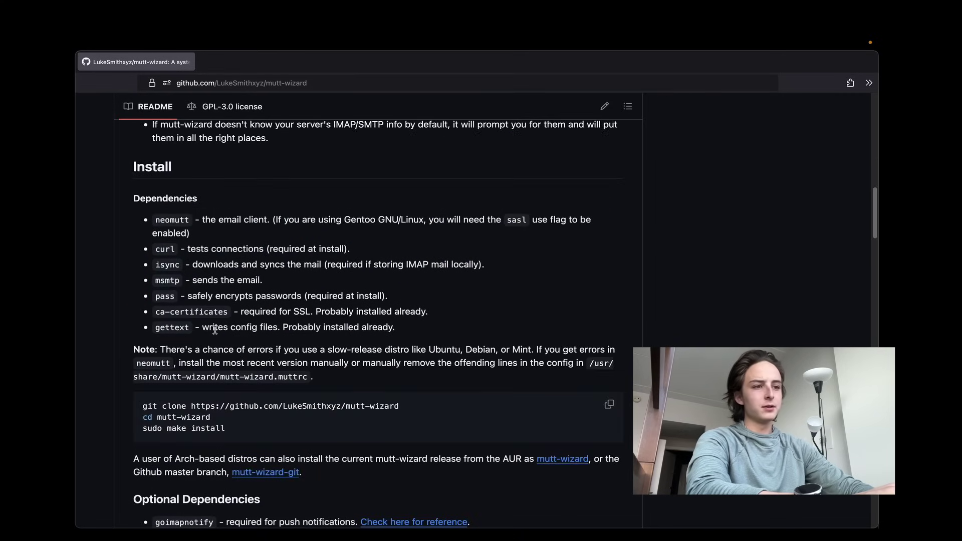
pyautogui.press('super+1')
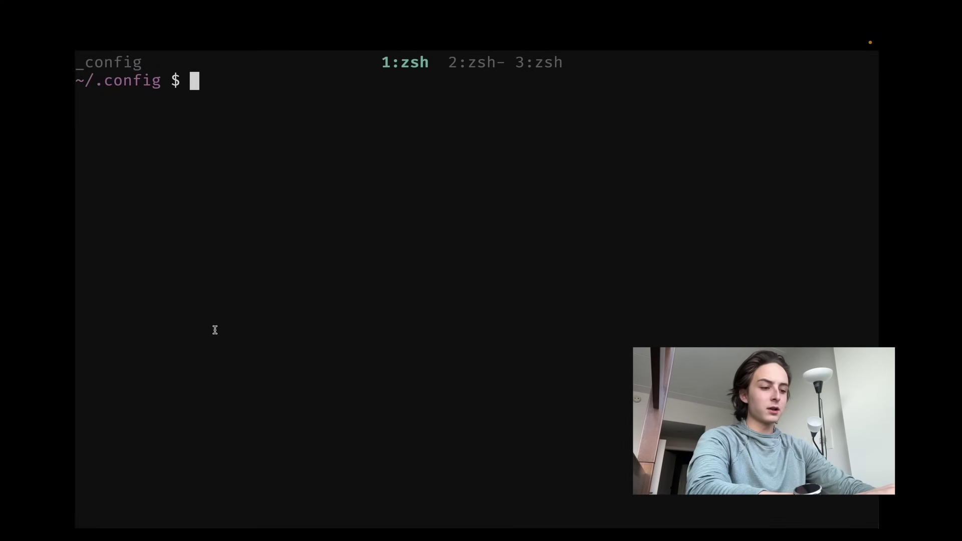
# - Launch NeoMutt with nm and hide the mailbox sidebar
pyautogui.write('nm')
pyautogui.press('Return')
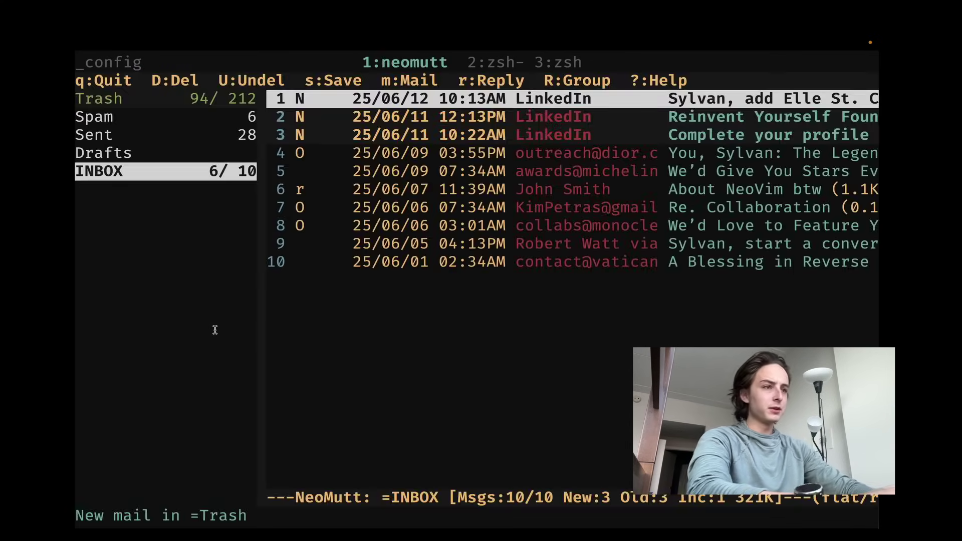
pyautogui.press('B')
# - Tag INBOX messages 7–10, from Re. Collaboration to A Blessing in Reverse
pyautogui.press('j')
pyautogui.press('j')
pyautogui.press('j')
pyautogui.press('j')
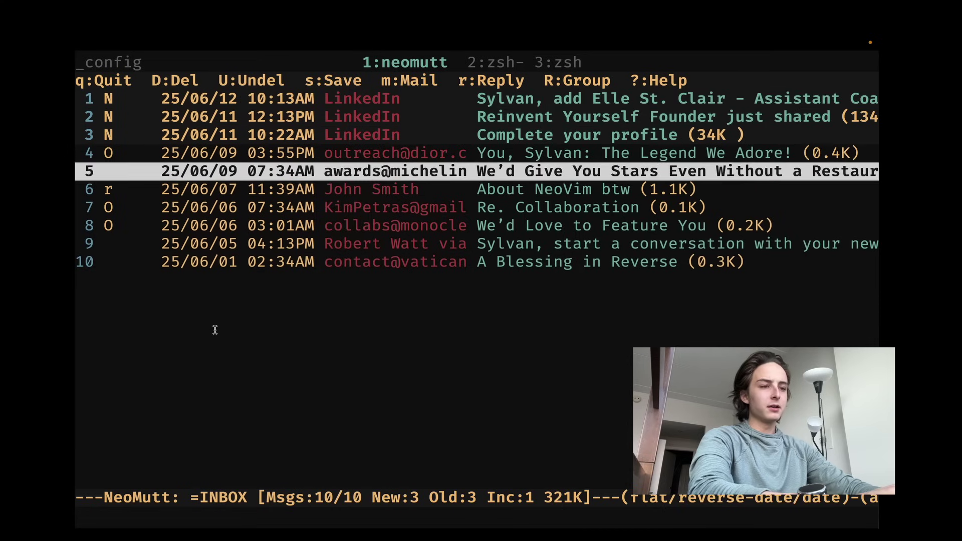
pyautogui.press('j')
pyautogui.press('k')
pyautogui.press('k')
pyautogui.press('k')
pyautogui.press('k')
pyautogui.press('j')
pyautogui.press('j')
pyautogui.press('j')
pyautogui.press('j')
pyautogui.press('j')
pyautogui.press('t')
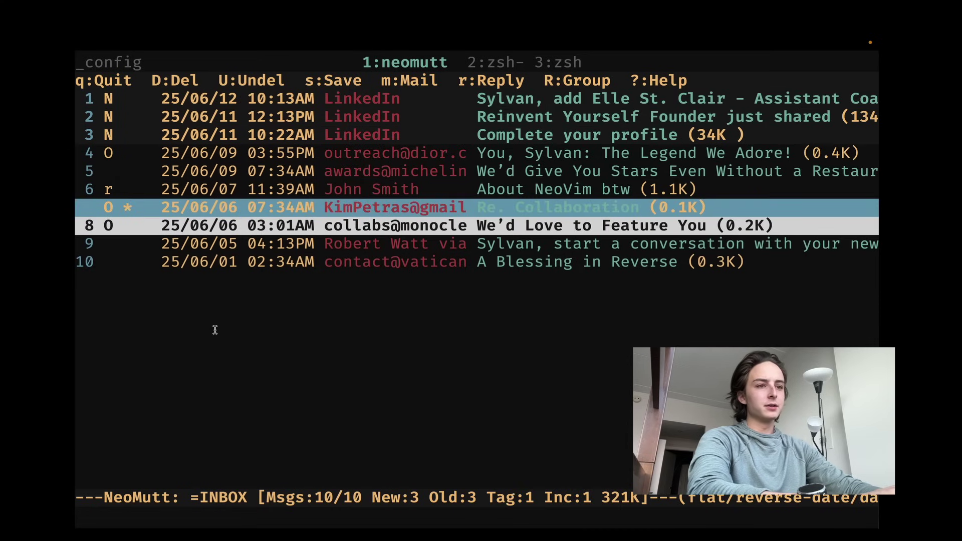
pyautogui.press('t')
pyautogui.press('j')
pyautogui.press('t')
pyautogui.press('k')
pyautogui.press('j')
pyautogui.press('t')
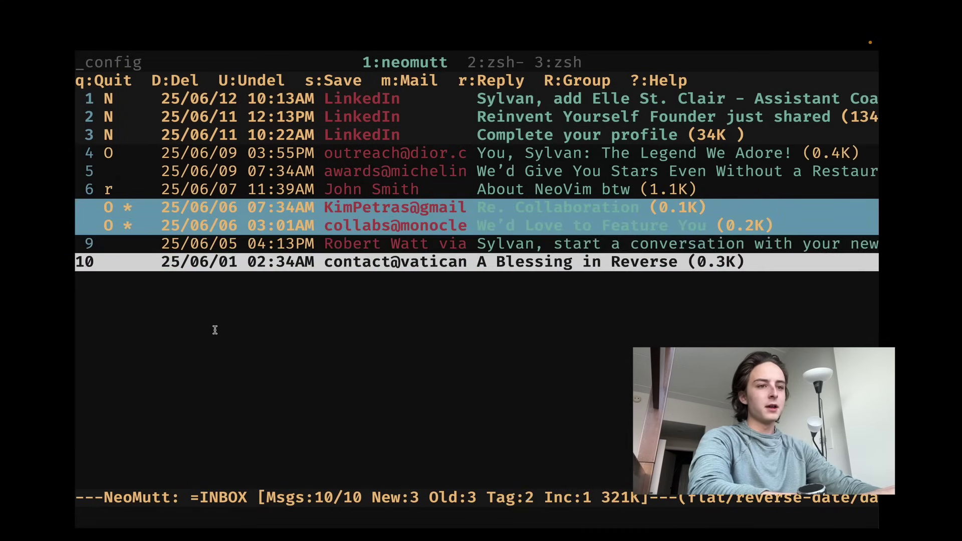
pyautogui.press('k')
pyautogui.press('k')
pyautogui.press('t')
pyautogui.press('k')
pyautogui.press('k')
pyautogui.press('t')
pyautogui.press('j')
pyautogui.press('j')
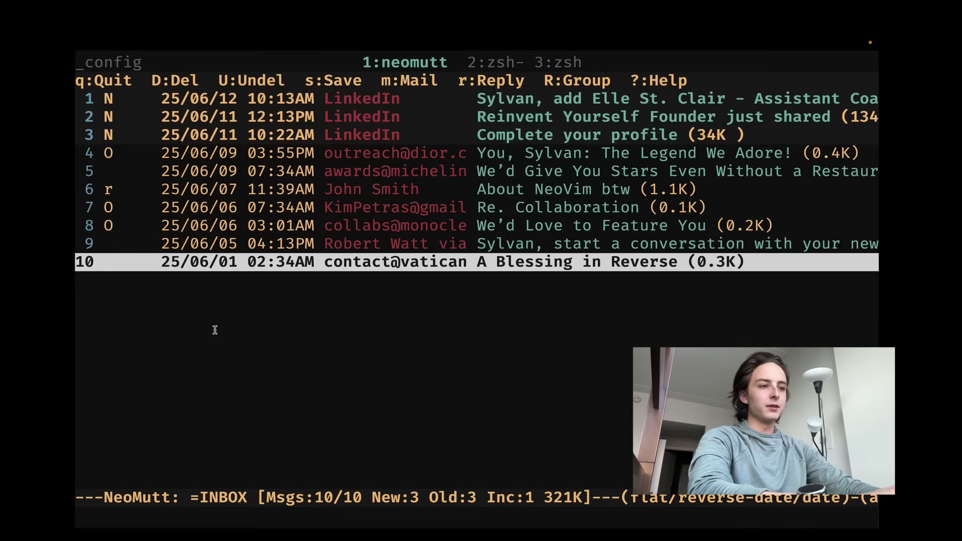
pyautogui.press('t')
pyautogui.press('k')
pyautogui.press('t')
pyautogui.press('k')
pyautogui.press('t')
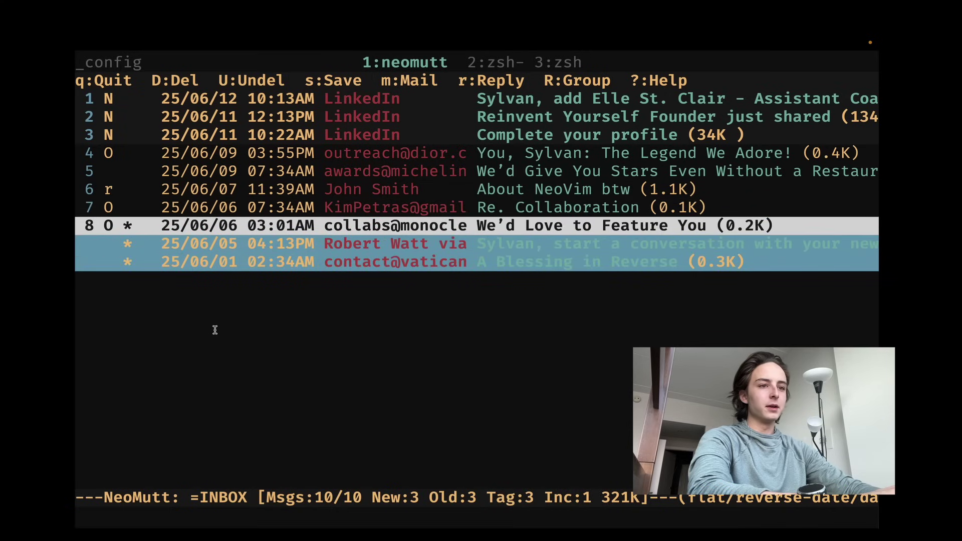
# - Mark messages 7–10 deleted and purge them, leaving six messages
pyautogui.press('k')
pyautogui.press('t')
pyautogui.press('j')
pyautogui.press('j')
pyautogui.press('j')
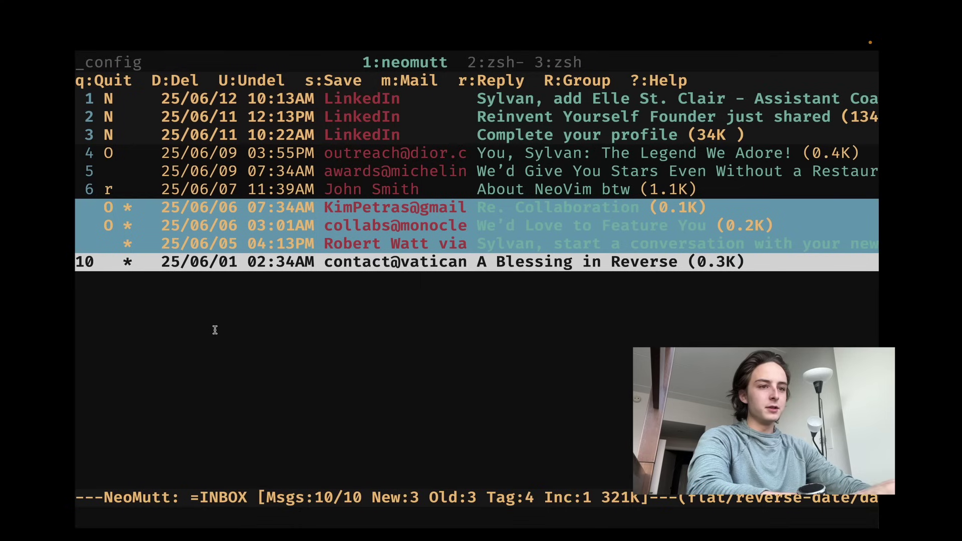
pyautogui.press('d')
pyautogui.press('k')
pyautogui.press('d')
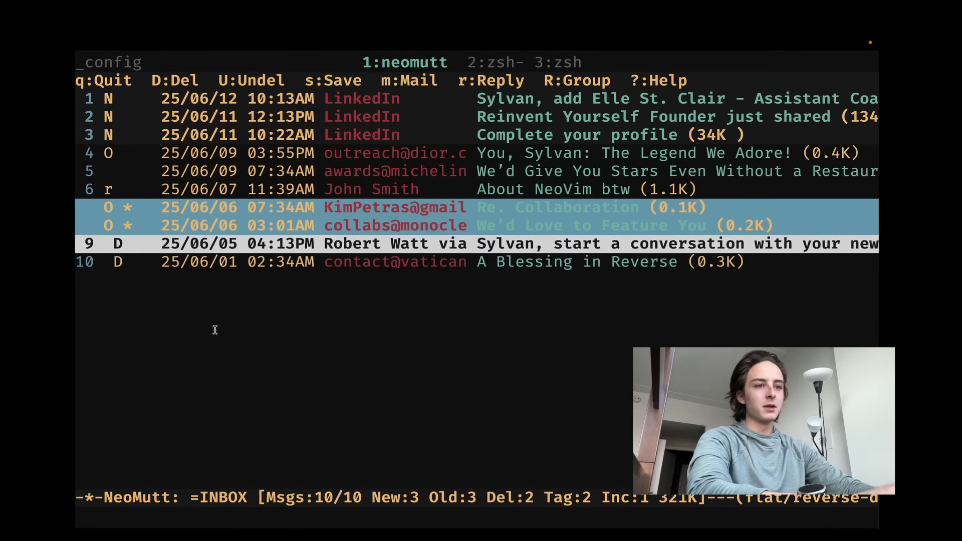
pyautogui.press('k')
pyautogui.press('d')
pyautogui.press('k')
pyautogui.press('d')
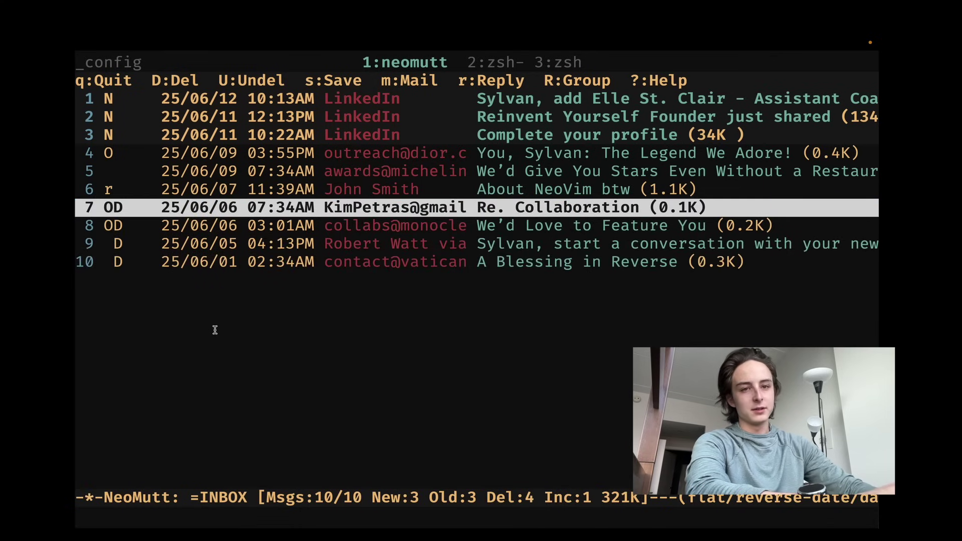
pyautogui.press('j')
pyautogui.press('j')
pyautogui.press('j')
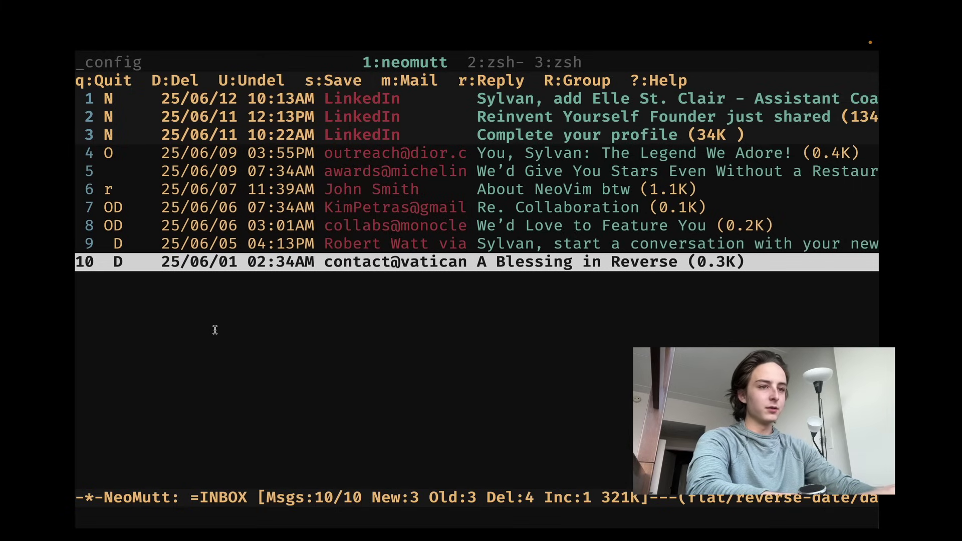
pyautogui.press('$')
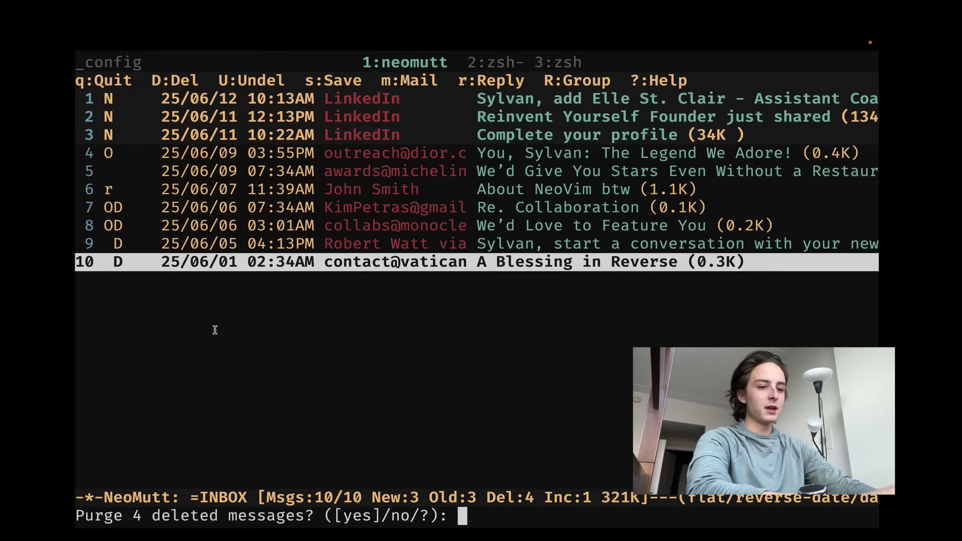
pyautogui.press('Return')
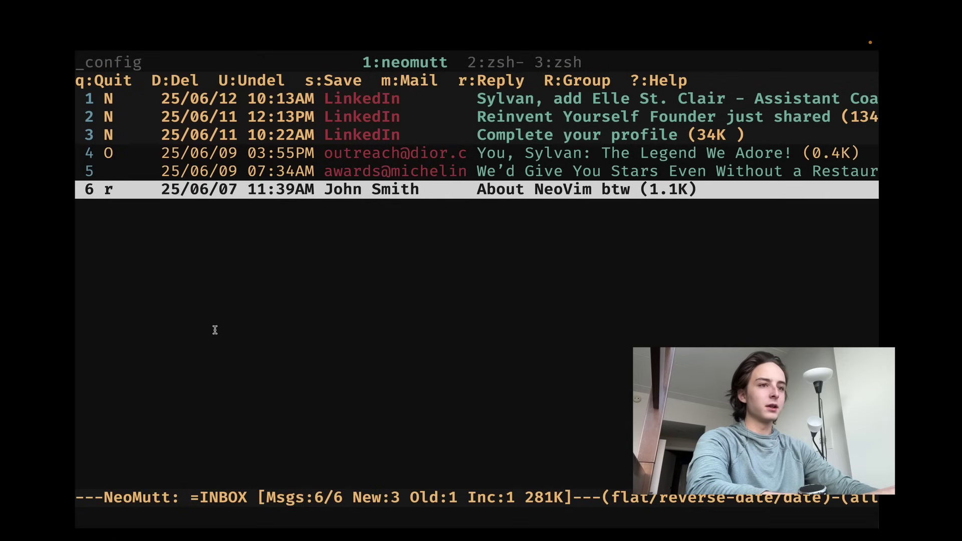
pyautogui.press('B')
pyautogui.press('B')
pyautogui.press('B')
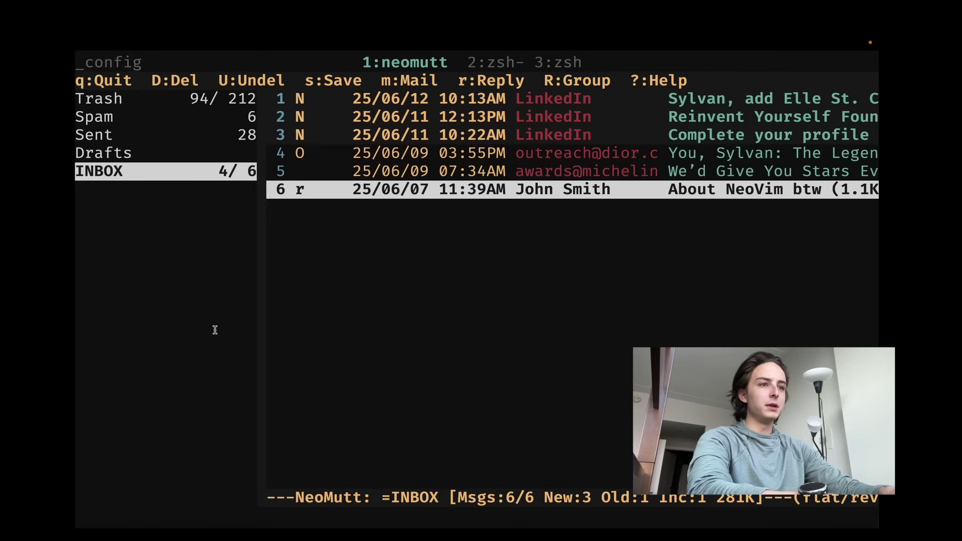
pyautogui.press('B')
pyautogui.press('B')
pyautogui.press('B')
pyautogui.press('B')
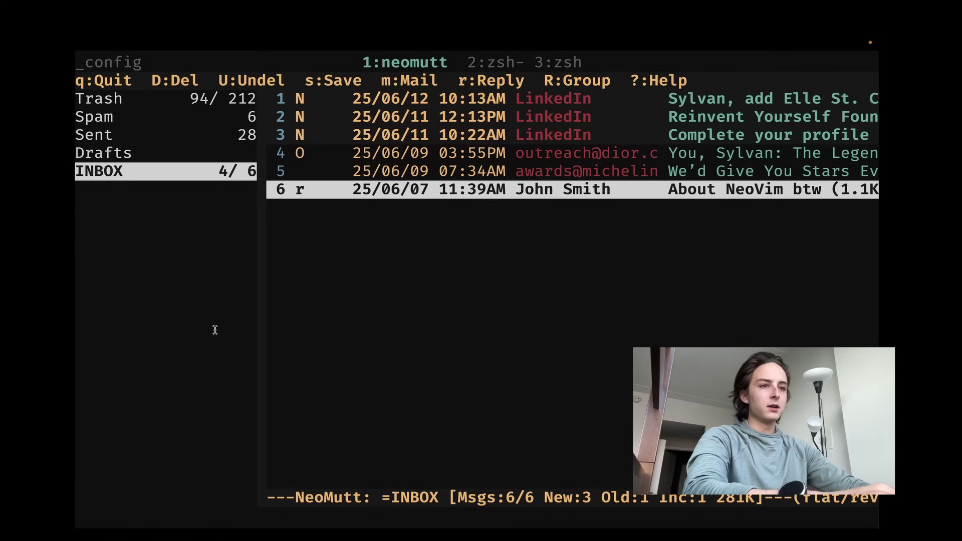
pyautogui.hotkey('ctrl', 'k')
pyautogui.hotkey('ctrl', 'k')
pyautogui.hotkey('ctrl', 'k')
pyautogui.hotkey('ctrl', 'j')
pyautogui.hotkey('ctrl', 'j')
pyautogui.hotkey('ctrl', 'j')
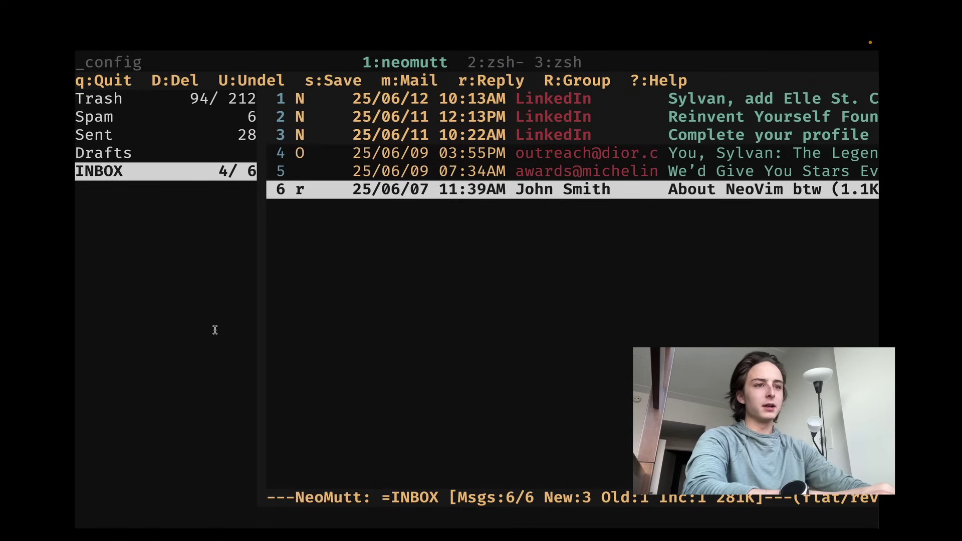
pyautogui.hotkey('ctrl', 'k')
pyautogui.hotkey('ctrl', 'k')
pyautogui.hotkey('ctrl', 'k')
pyautogui.hotkey('ctrl', 'k')
pyautogui.hotkey('ctrl', 'j')
pyautogui.hotkey('ctrl', 'j')
pyautogui.hotkey('ctrl', 'j')
pyautogui.hotkey('ctrl', 'j')
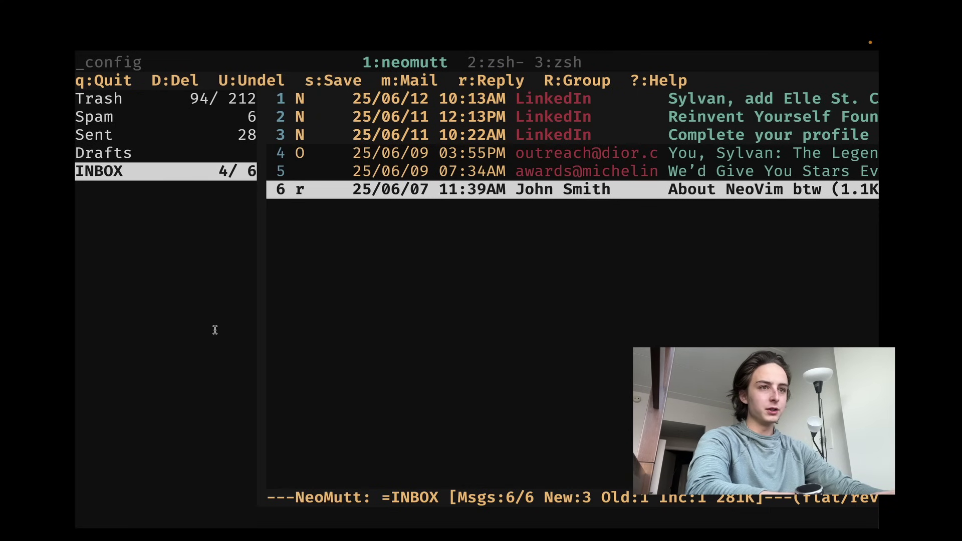
pyautogui.hotkey('ctrl', 'k')
pyautogui.hotkey('ctrl', 'k')
pyautogui.hotkey('ctrl', 'k')
pyautogui.hotkey('ctrl', 'k')
pyautogui.hotkey('ctrl', 'o')
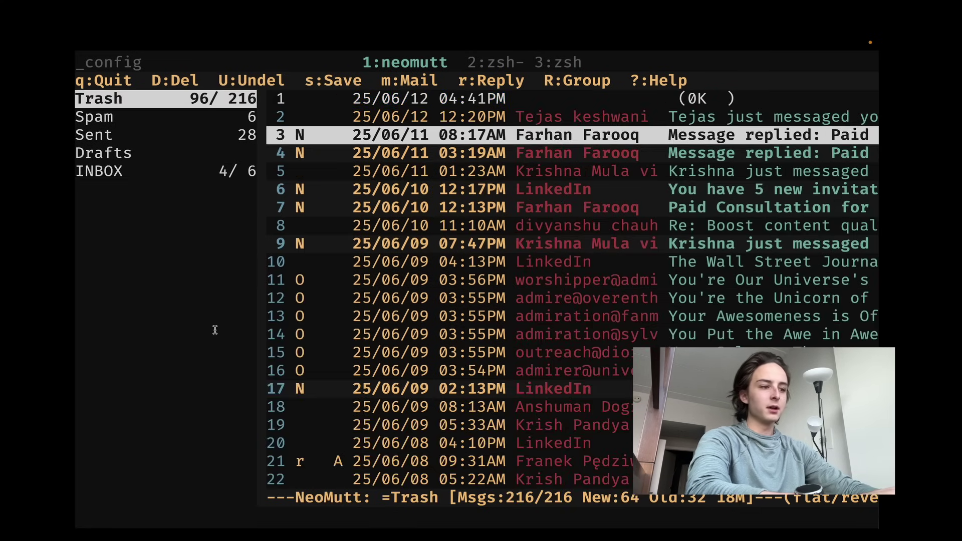
pyautogui.hotkey('ctrl', 'j')
pyautogui.hotkey('ctrl', 'j')
pyautogui.hotkey('ctrl', 'j')
pyautogui.hotkey('ctrl', 'j')
pyautogui.hotkey('ctrl', 'o')
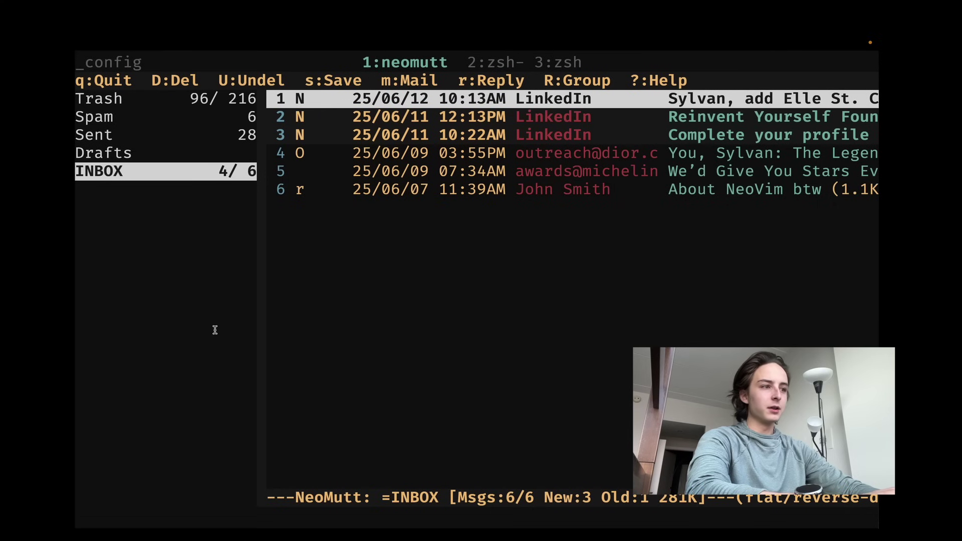
pyautogui.press('j')
pyautogui.press('j')
pyautogui.press('j')
pyautogui.press('j')
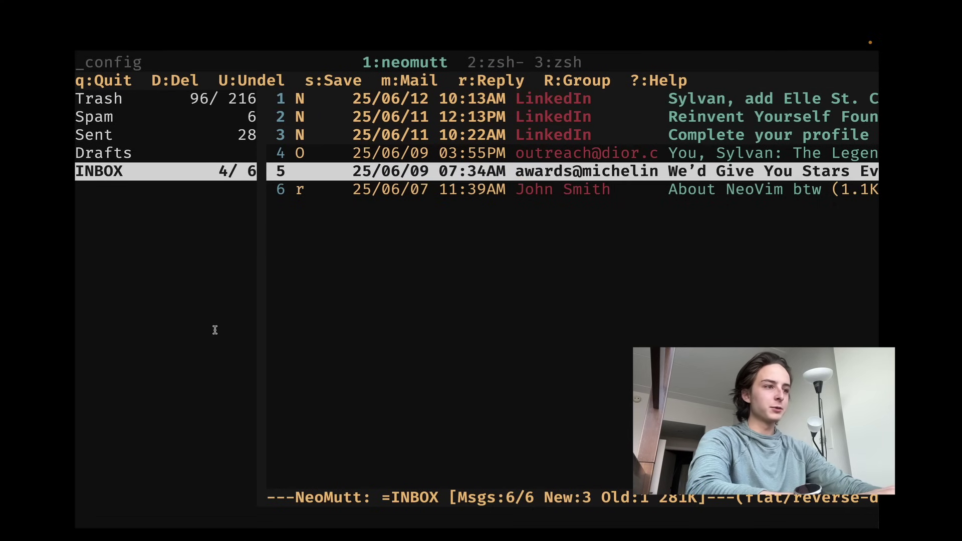
# - Read the first LinkedIn message and return to the INBOX list
pyautogui.press('k')
pyautogui.press('k')
pyautogui.press('k')
pyautogui.press('k')
pyautogui.press('Return')
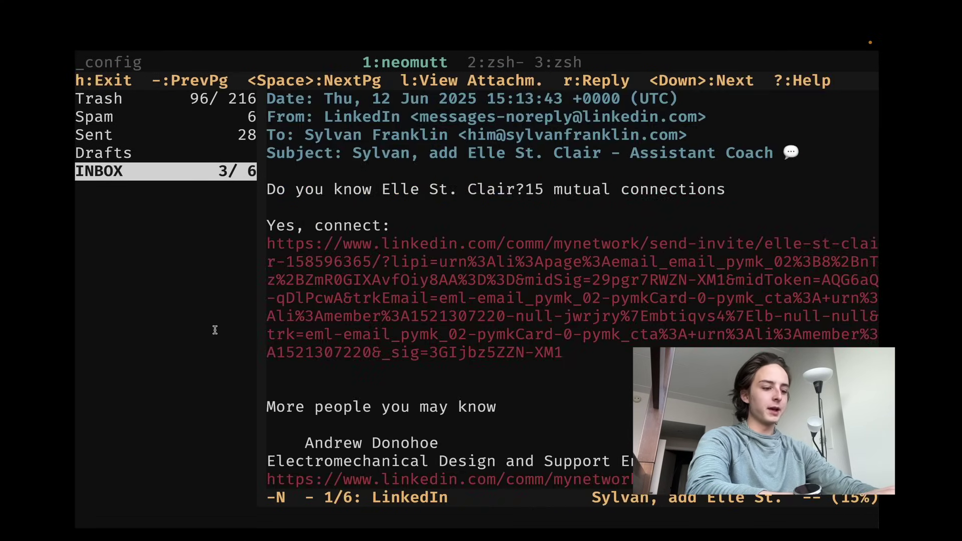
pyautogui.press('h')
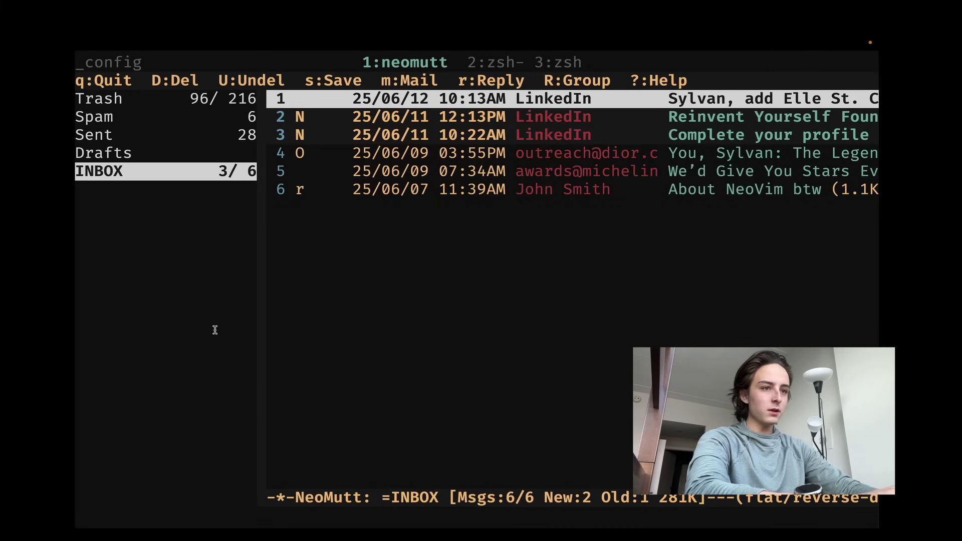
# - Start a new email and enter the recipient's e-mail address at the To: prompt
pyautogui.press('m')
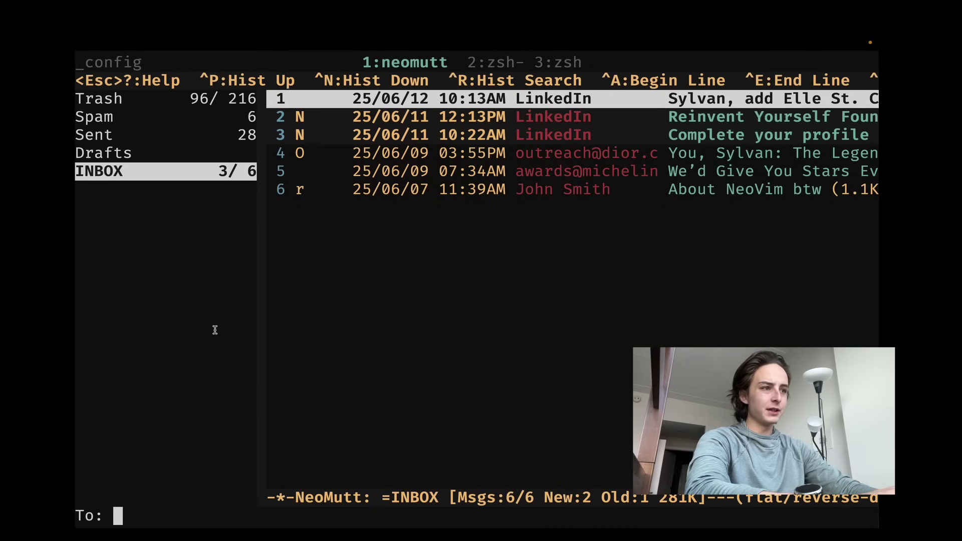
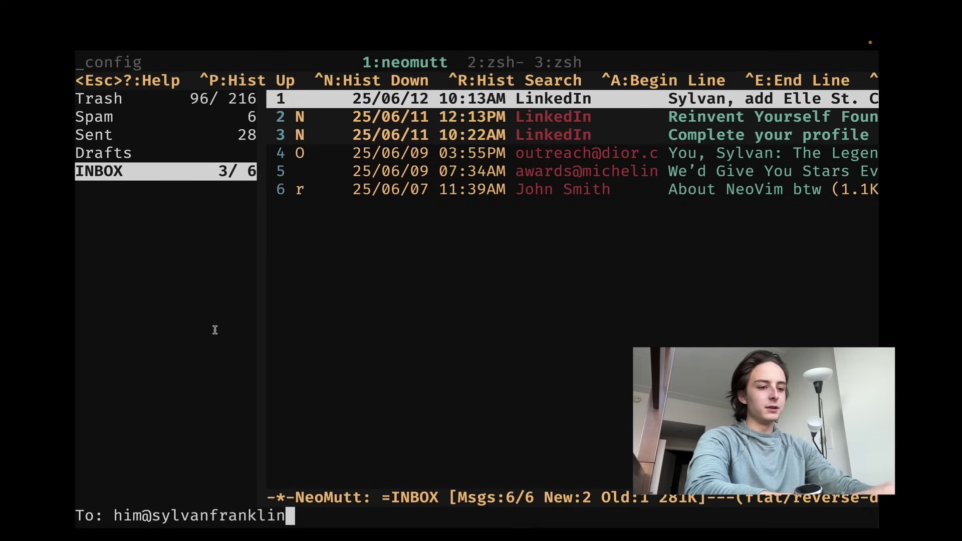
pyautogui.press('Return')
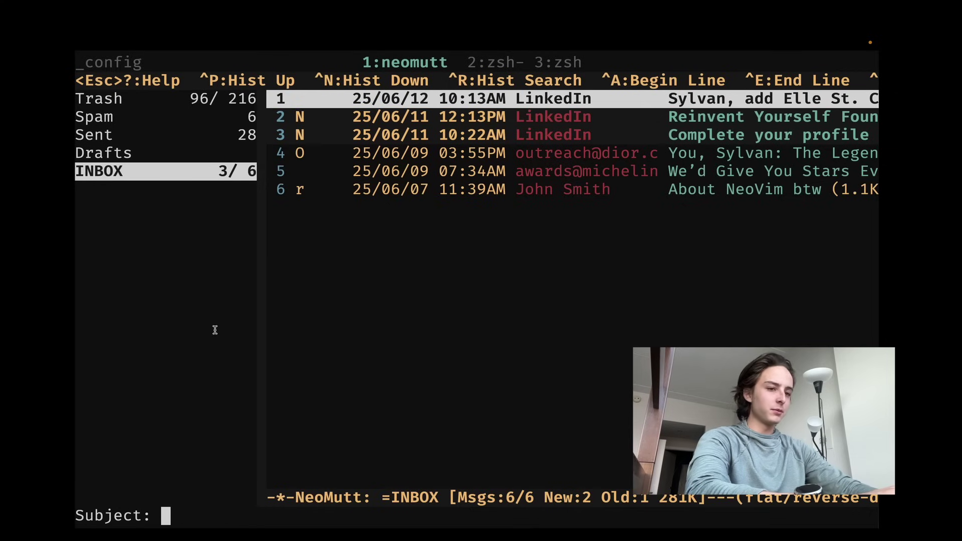
# - Accept subject 'test' and write the body 'Test' with the sender's name below it
pyautogui.press('Return')
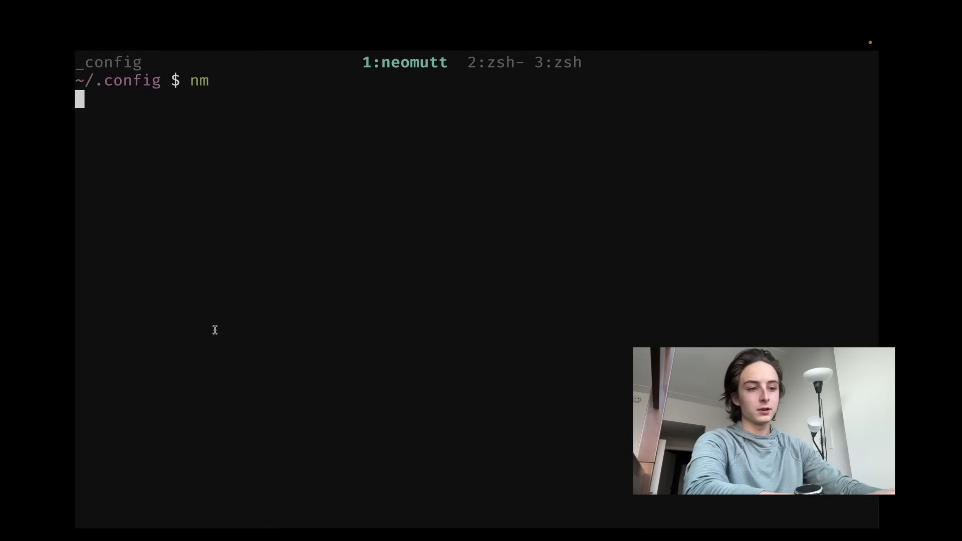
pyautogui.press('i')
pyautogui.press('Return')
pyautogui.press('Return')
pyautogui.press('Return')
pyautogui.press('Return')
pyautogui.press('Up')
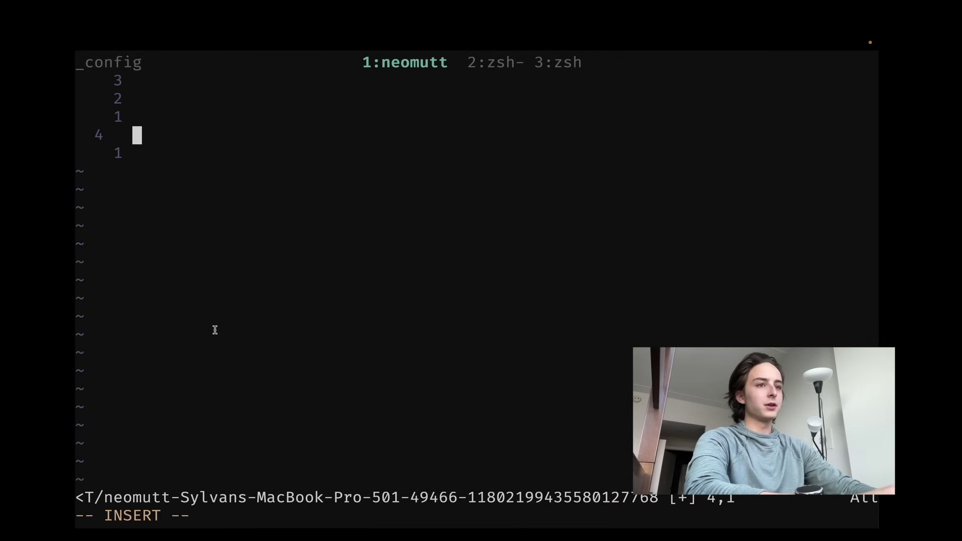
pyautogui.press('Up')
pyautogui.press('Return')
pyautogui.press('Up')
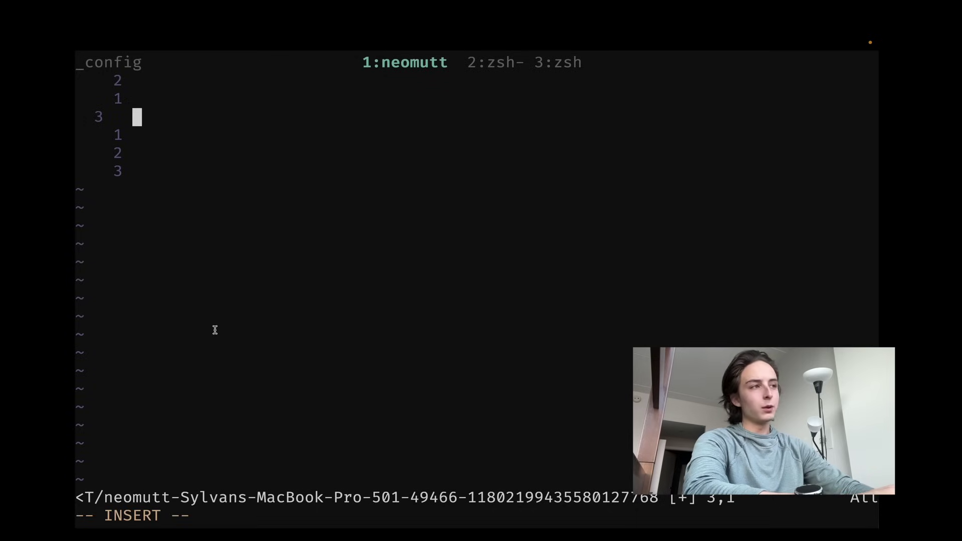
pyautogui.write('Test')
pyautogui.press('BackSpace')
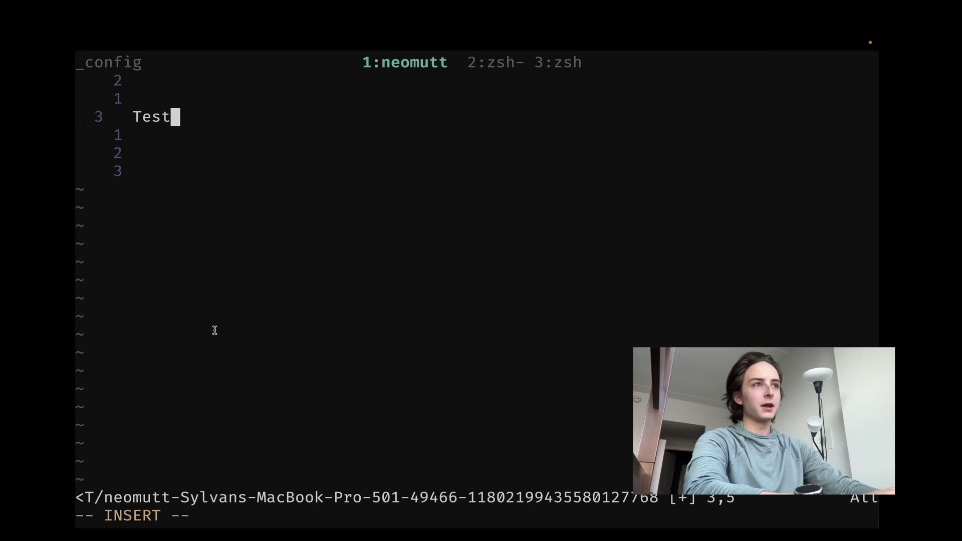
pyautogui.press('Return')
pyautogui.press('Return')
pyautogui.write('Sylvan')
# - Save the body with :w and quit Vim back to the compose screen
pyautogui.press('Escape')
pyautogui.write(':w')
pyautogui.press('Return')
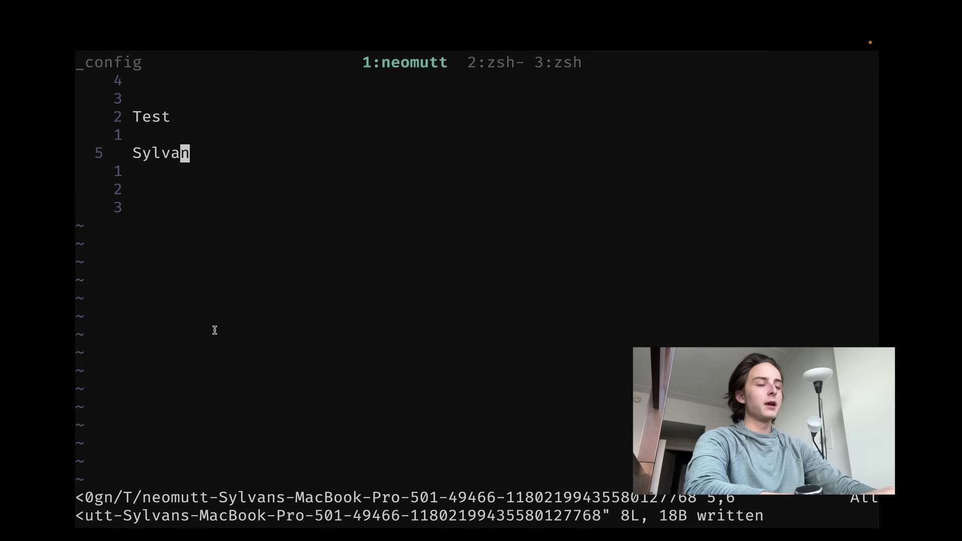
pyautogui.write(':q')
pyautogui.press('Return')
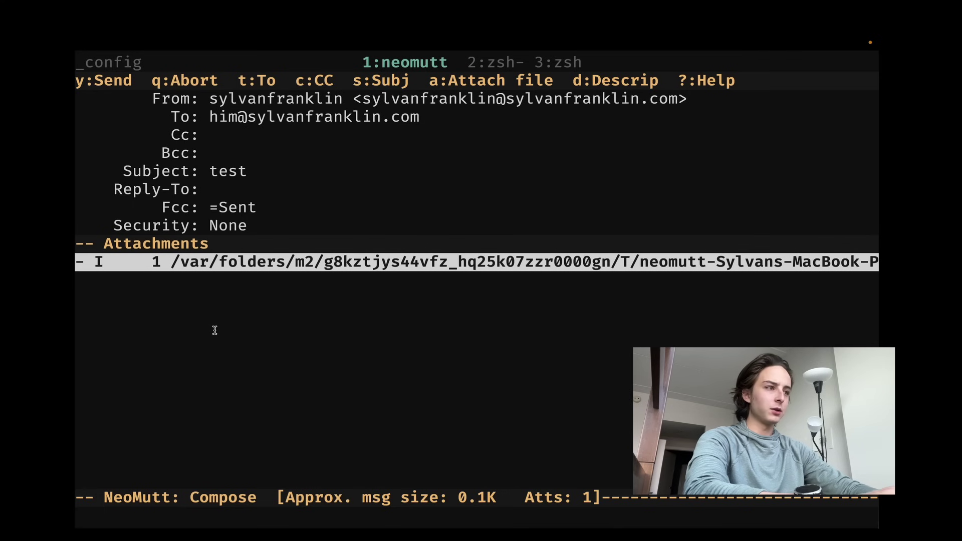
# - Review the compose key-binding help, then send the 'test' email
pyautogui.press('?')
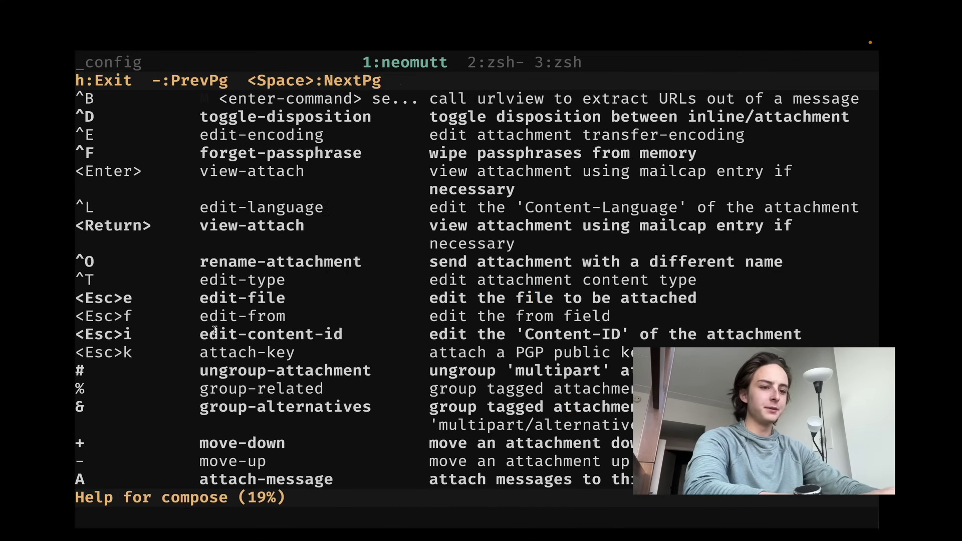
pyautogui.scroll(-5, 215, 331)
pyautogui.press('h')
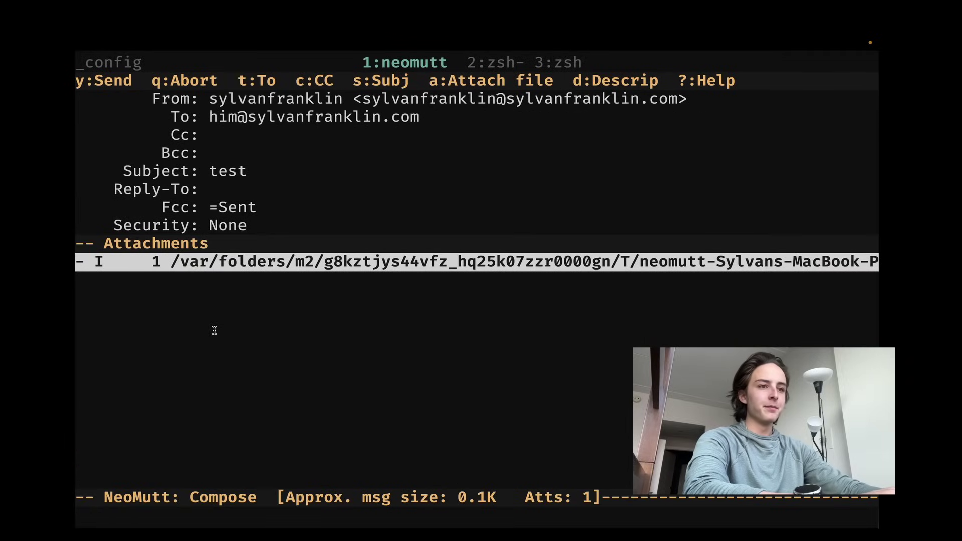
pyautogui.scroll(-1, 214, 330)
pyautogui.scroll(1, 215, 330)
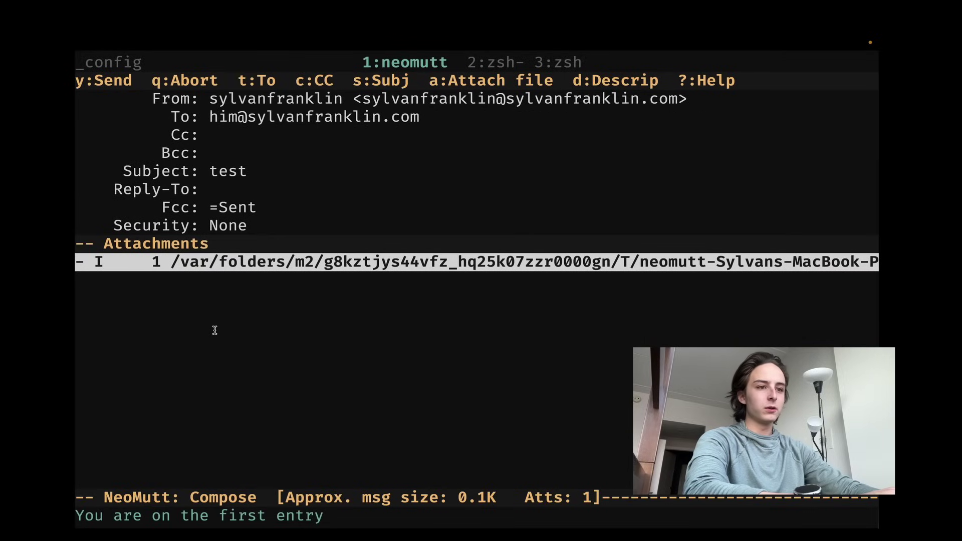
pyautogui.press('y')
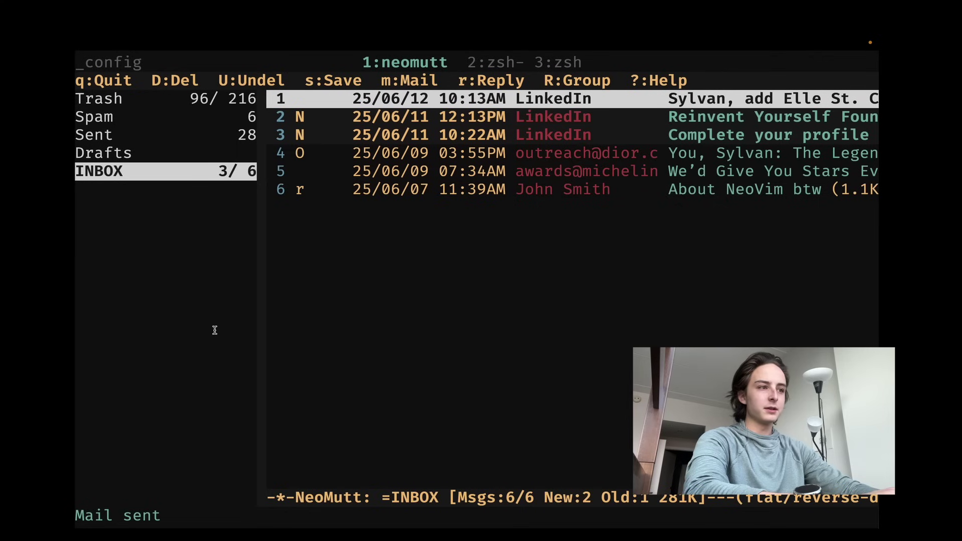
# - Quit NeoMutt back to the shell to sync mail
pyautogui.scroll(-5, 214, 330)
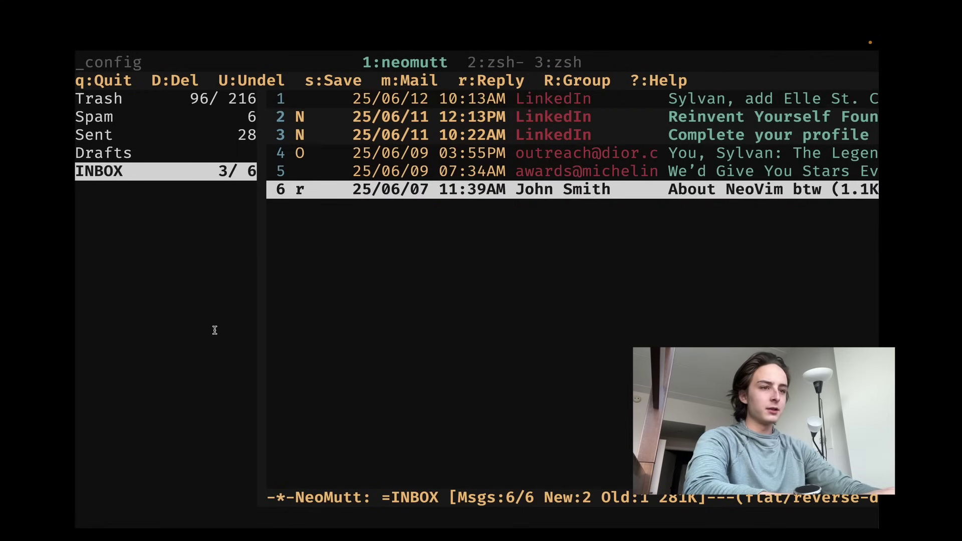
pyautogui.scroll(3, 214, 330)
pyautogui.scroll(-2, 214, 330)
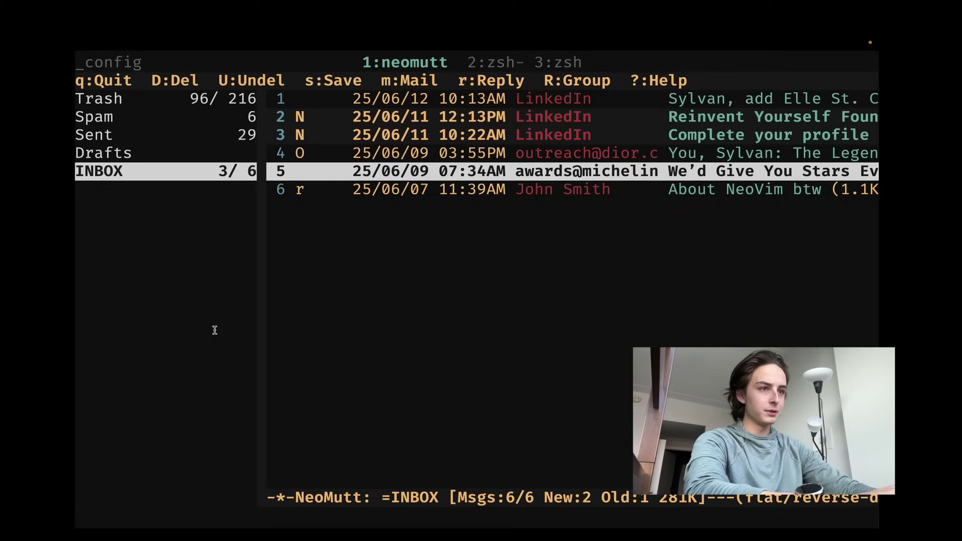
pyautogui.press('q')
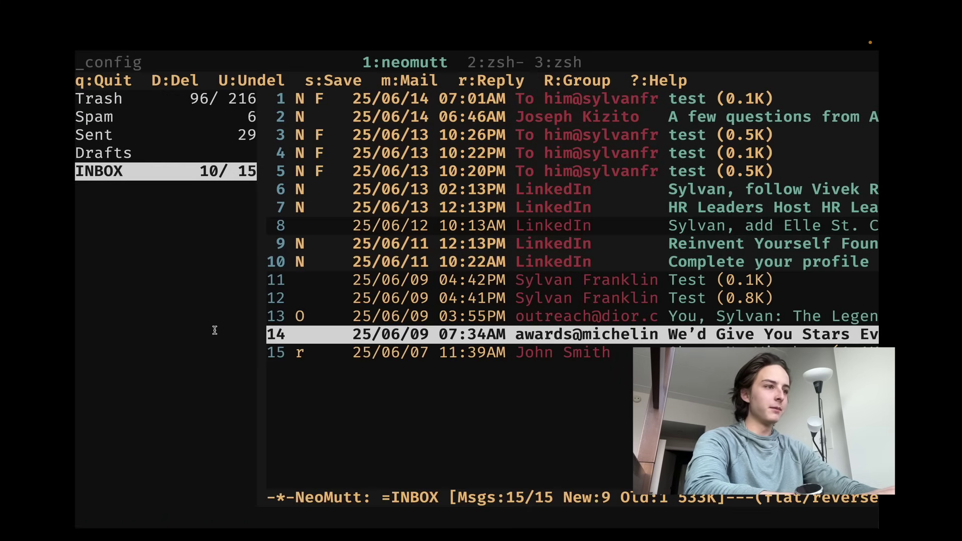
# - Browse the newly arrived test messages at the top of the 15-message INBOX
pyautogui.press('k')
pyautogui.press('k')
pyautogui.press('k')
pyautogui.press('k')
pyautogui.press('k')
pyautogui.press('k')
pyautogui.press('k')
pyautogui.press('k')
pyautogui.press('k')
pyautogui.press('k')
pyautogui.press('k')
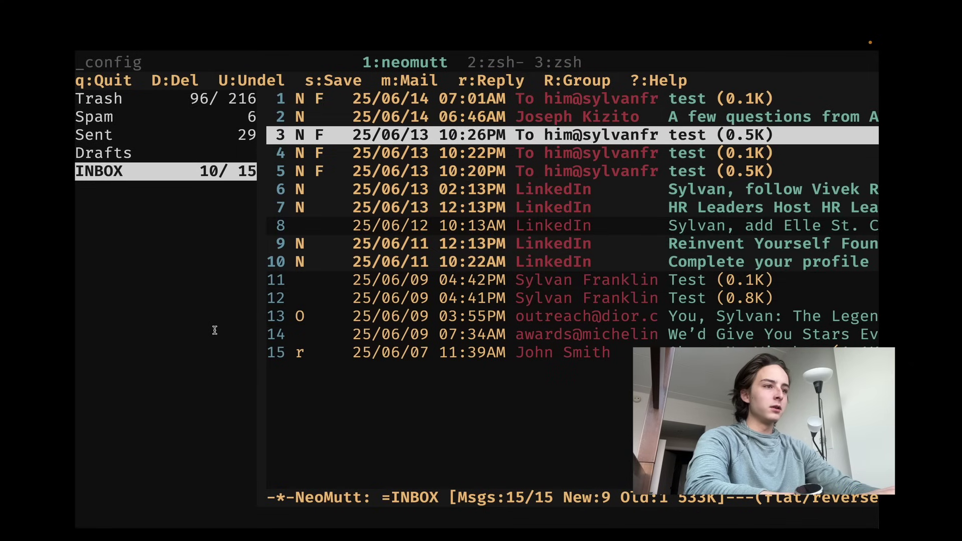
pyautogui.press('k')
pyautogui.press('k')
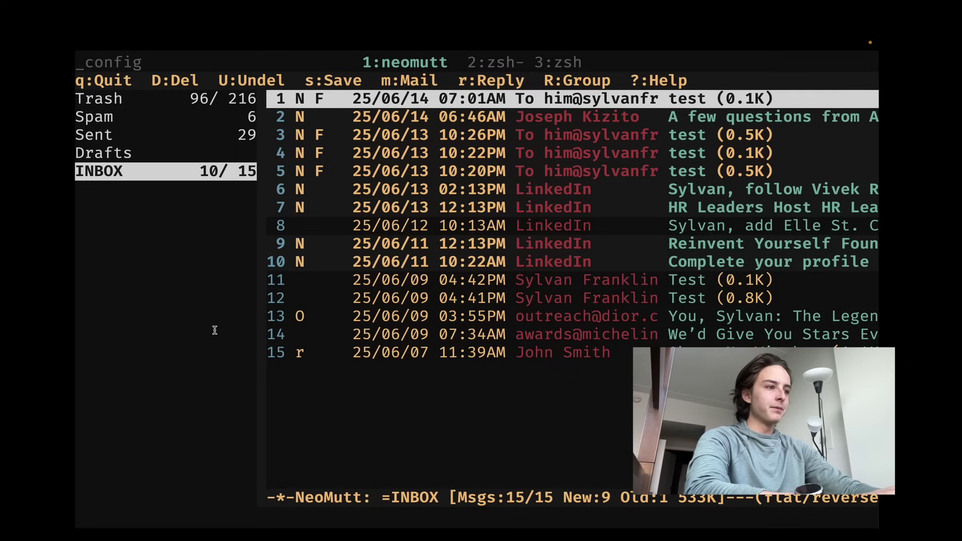
pyautogui.press('j')
pyautogui.press('j')
pyautogui.press('j')
pyautogui.press('j')
pyautogui.press('k')
pyautogui.press('k')
pyautogui.press('k')
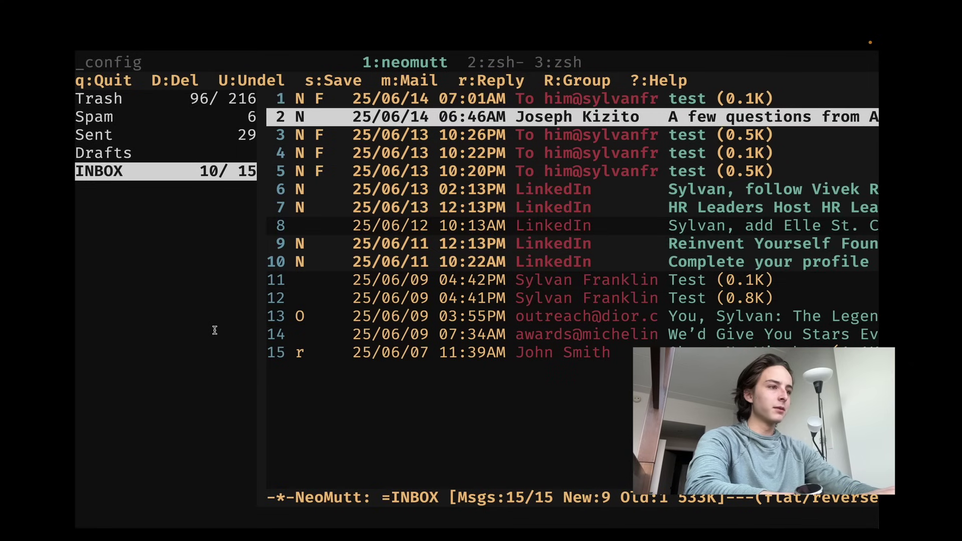
pyautogui.press('j')
pyautogui.press('j')
pyautogui.press('j')
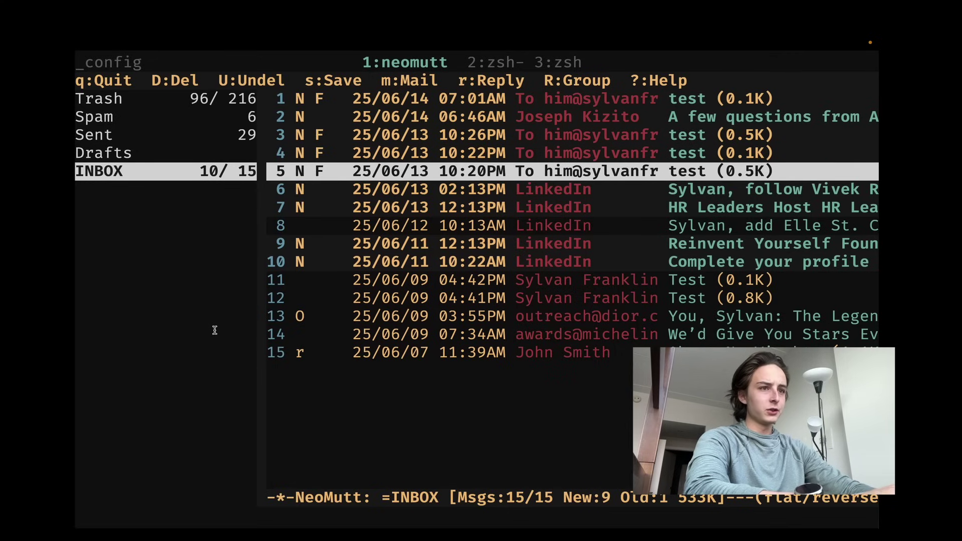
# - Quit NeoMutt, clear the screen, and run mw to print its usage summary
pyautogui.press('q')
pyautogui.hotkey('ctrl', 'l')
pyautogui.write('mw')
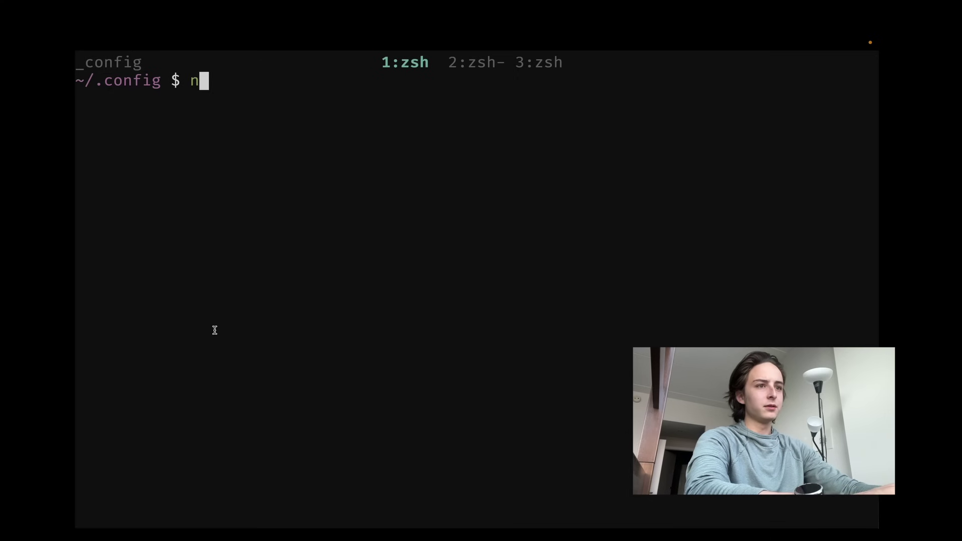
pyautogui.press('Return')
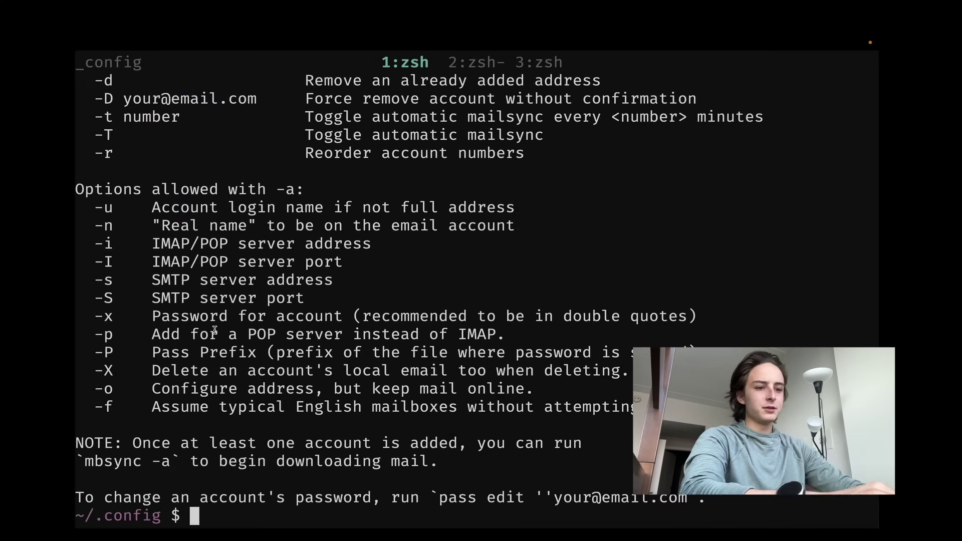
# - Open the man mw page and read through the account options and mail usage sections
pyautogui.hotkey('ctrl', 'l')
pyautogui.write('man mw')
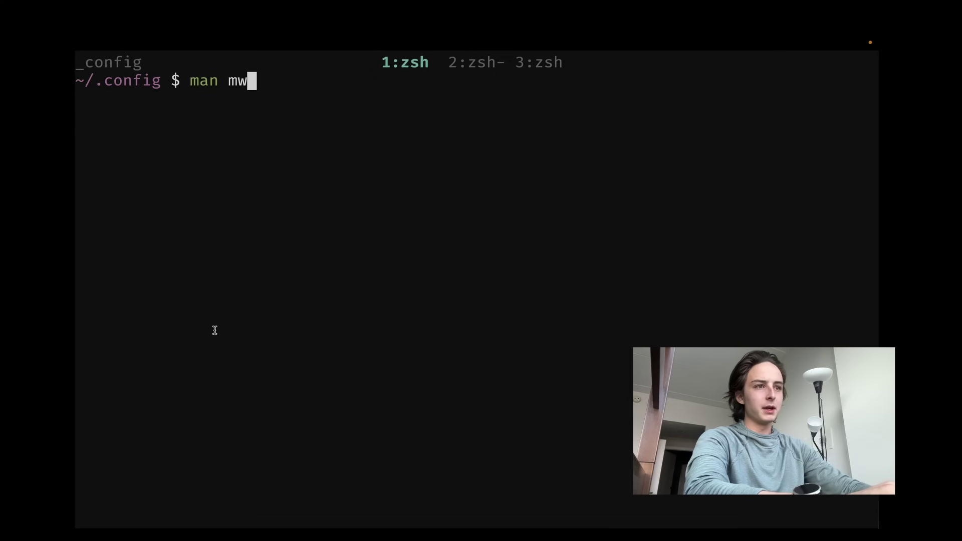
pyautogui.press('Return')
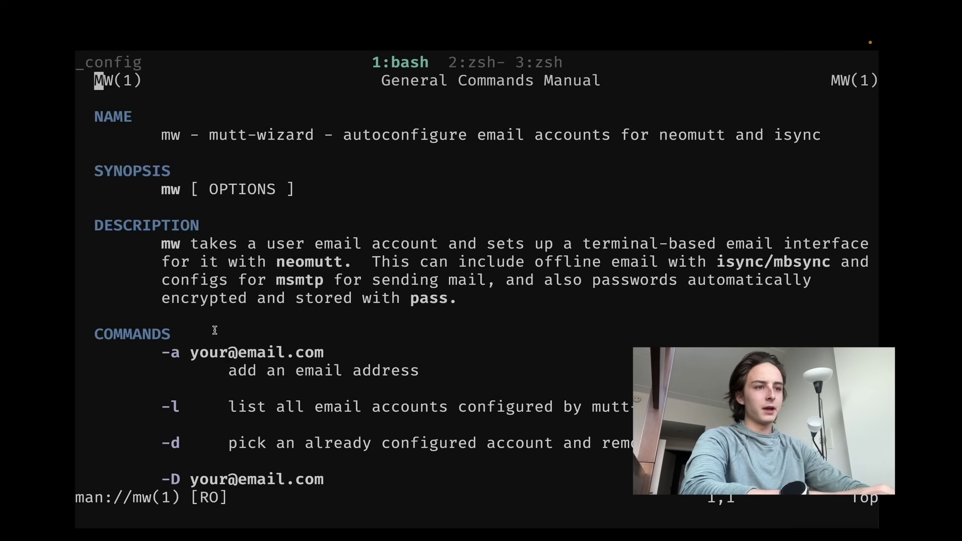
pyautogui.hotkey('ctrl', 'd')
pyautogui.hotkey('ctrl', 'd')
pyautogui.hotkey('ctrl', 'd')
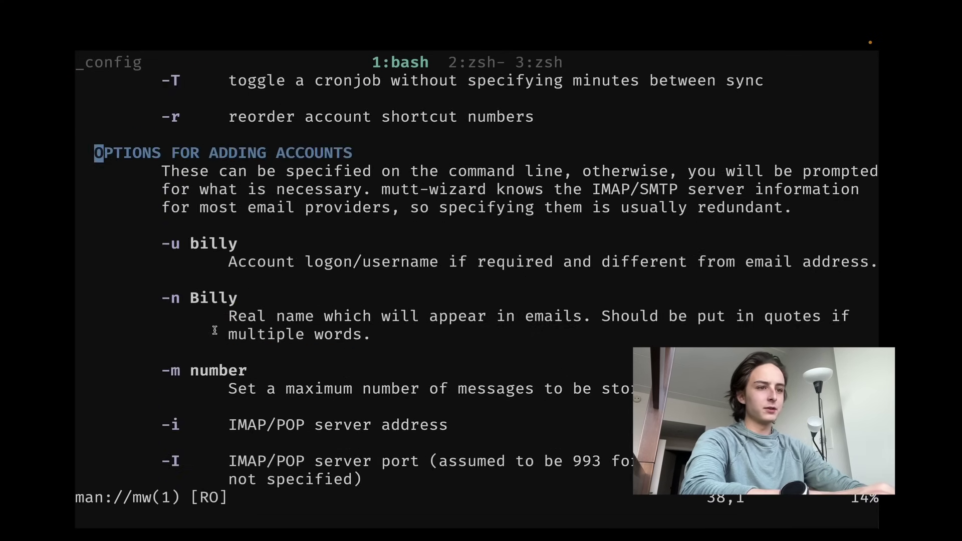
pyautogui.hotkey('ctrl', 'd')
pyautogui.hotkey('ctrl', 'd')
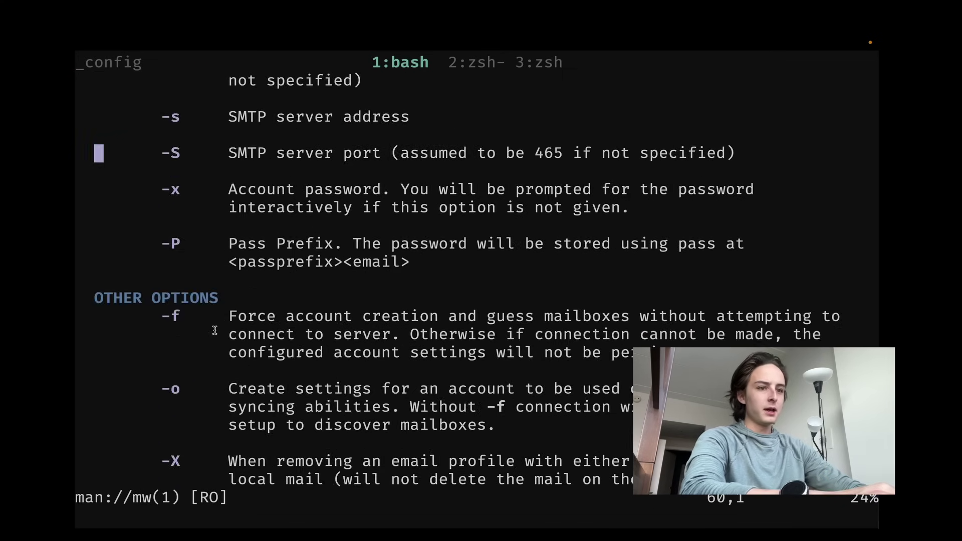
pyautogui.hotkey('ctrl', 'd')
pyautogui.hotkey('ctrl', 'd')
pyautogui.hotkey('ctrl', 'd')
pyautogui.hotkey('ctrl', 'd')
pyautogui.hotkey('ctrl', 'd')
pyautogui.hotkey('ctrl', 'd')
pyautogui.hotkey('ctrl', 'd')
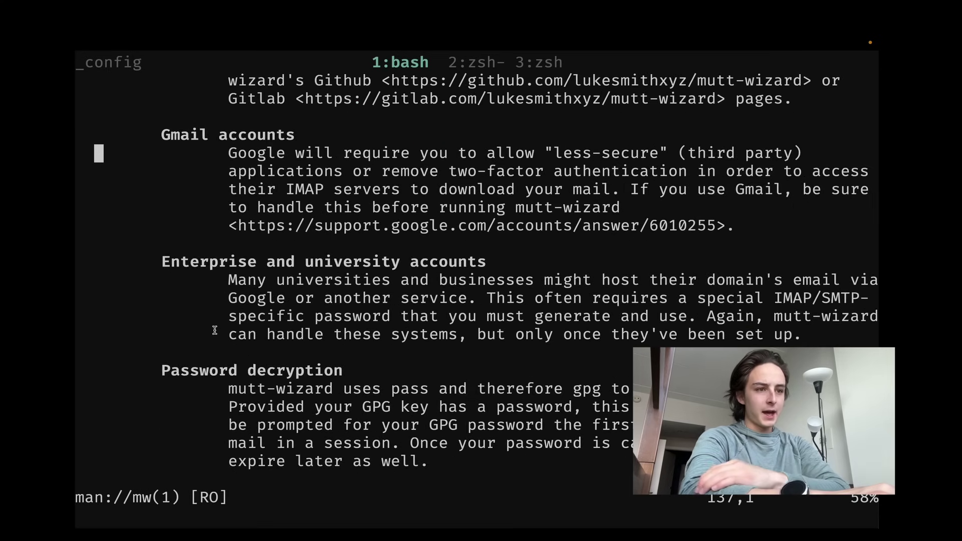
pyautogui.hotkey('ctrl', 'd')
pyautogui.hotkey('ctrl', 'd')
pyautogui.hotkey('ctrl', 'd')
pyautogui.hotkey('ctrl', 'd')
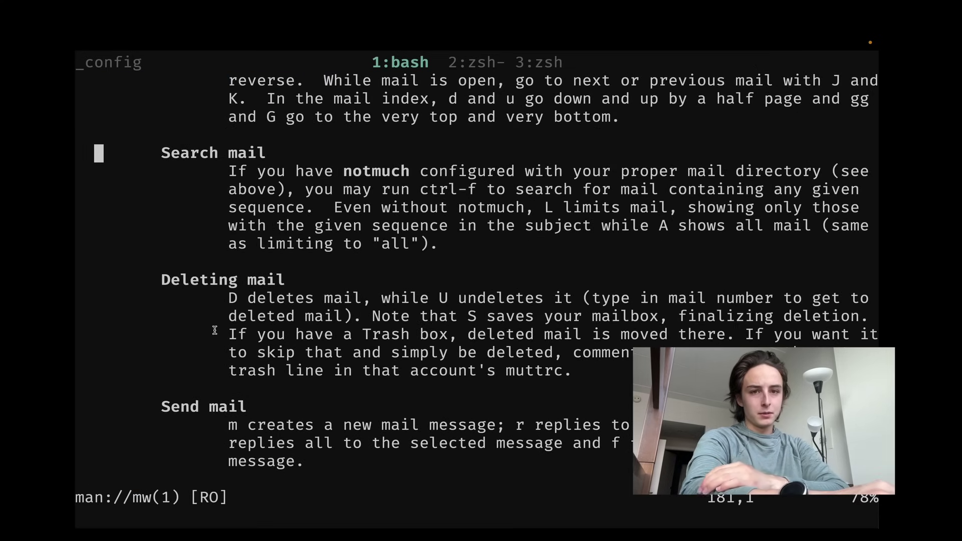
pyautogui.hotkey('ctrl', 'd')
pyautogui.hotkey('ctrl', 'd')
pyautogui.hotkey('ctrl', 'd')
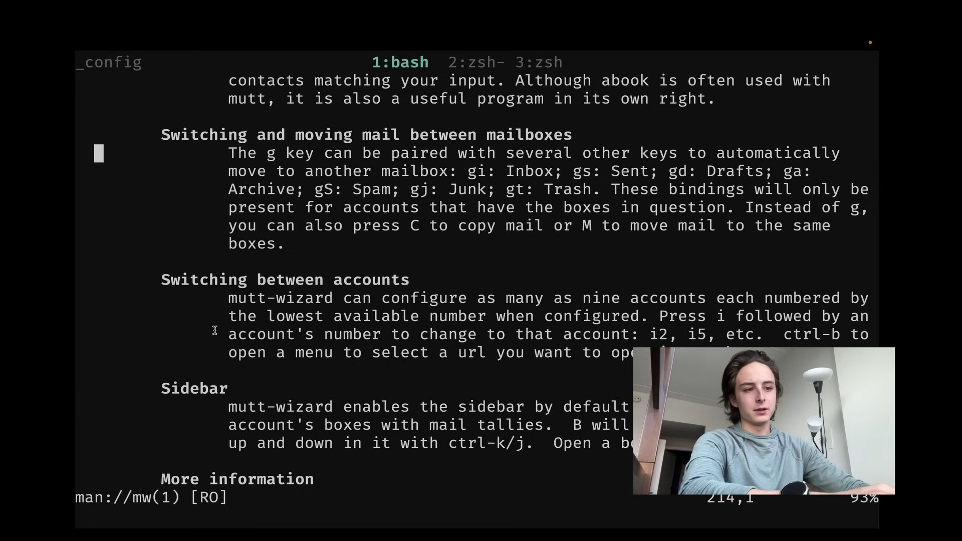
# - Jump toward the end of the mw manual and scroll back through it
pyautogui.press('}')
pyautogui.press('}')
pyautogui.press('}')
pyautogui.press('}')
pyautogui.scroll(20, 215, 330)
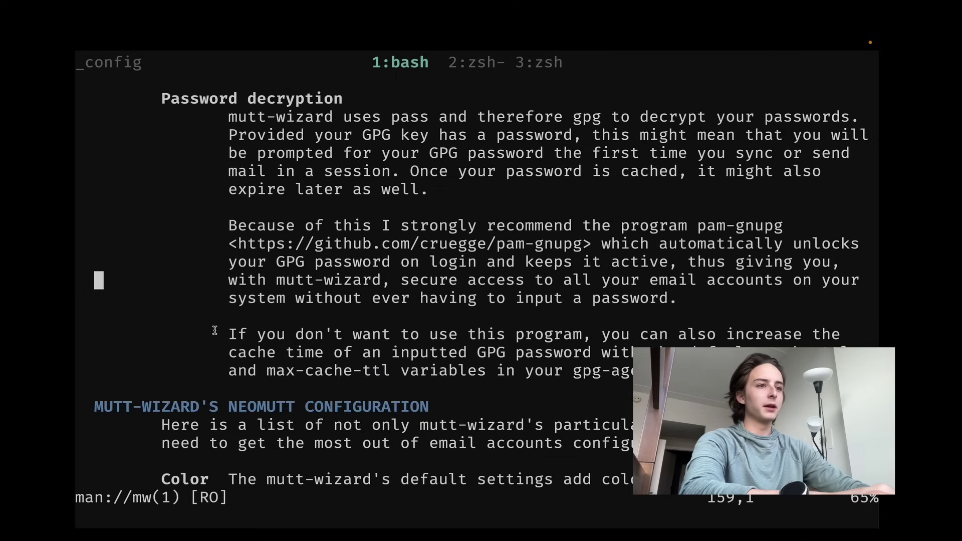
pyautogui.scroll(7, 215, 330)
pyautogui.scroll(7, 215, 330)
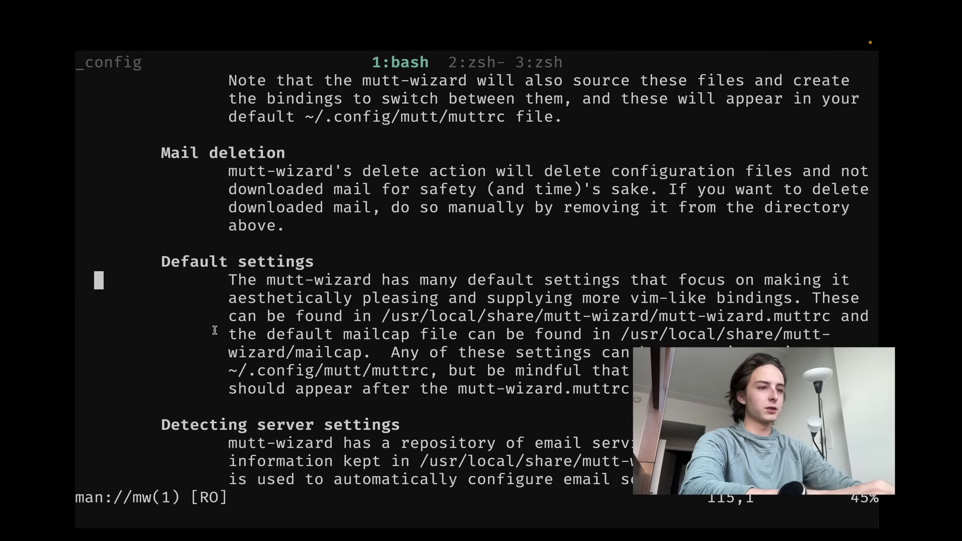
pyautogui.scroll(7, 215, 330)
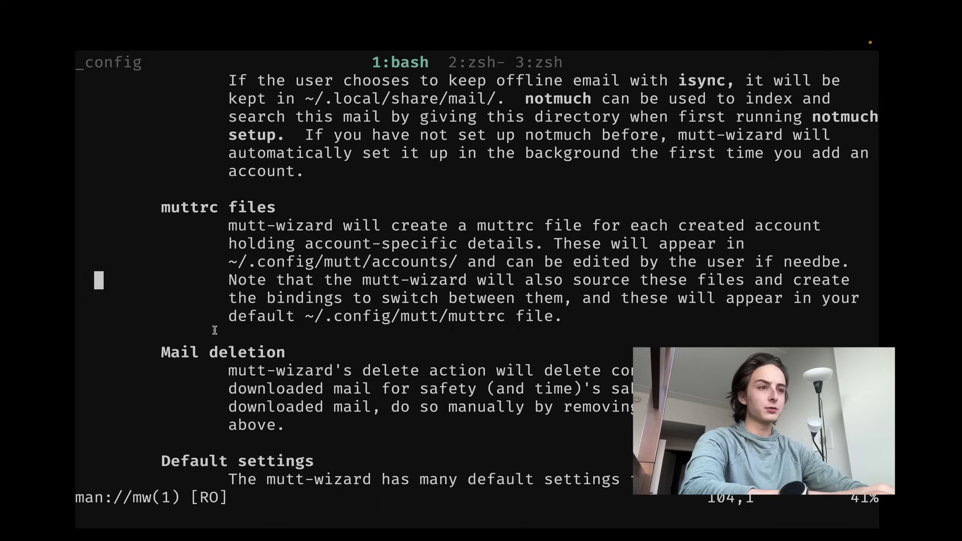
pyautogui.scroll(-4, 215, 330)
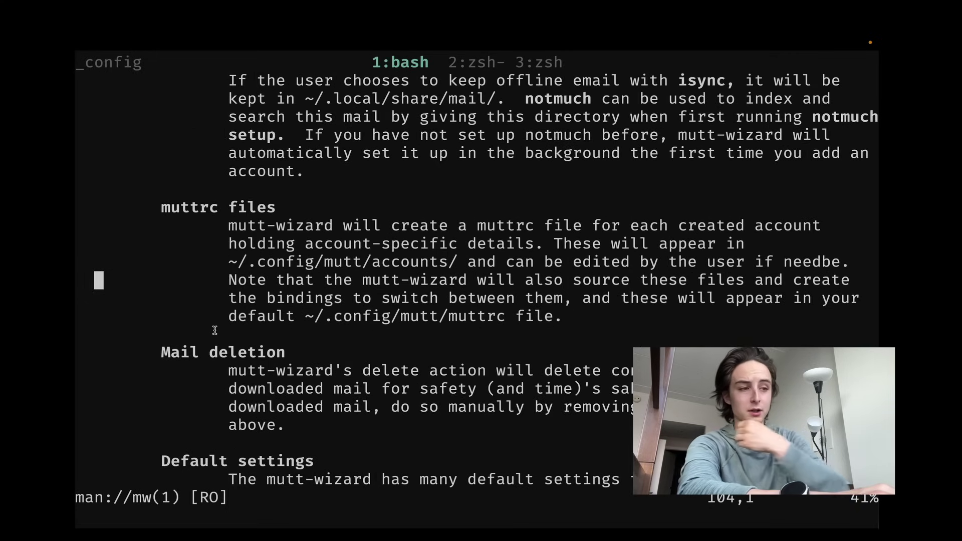
pyautogui.scroll(-4, 215, 330)
pyautogui.scroll(20, 215, 331)
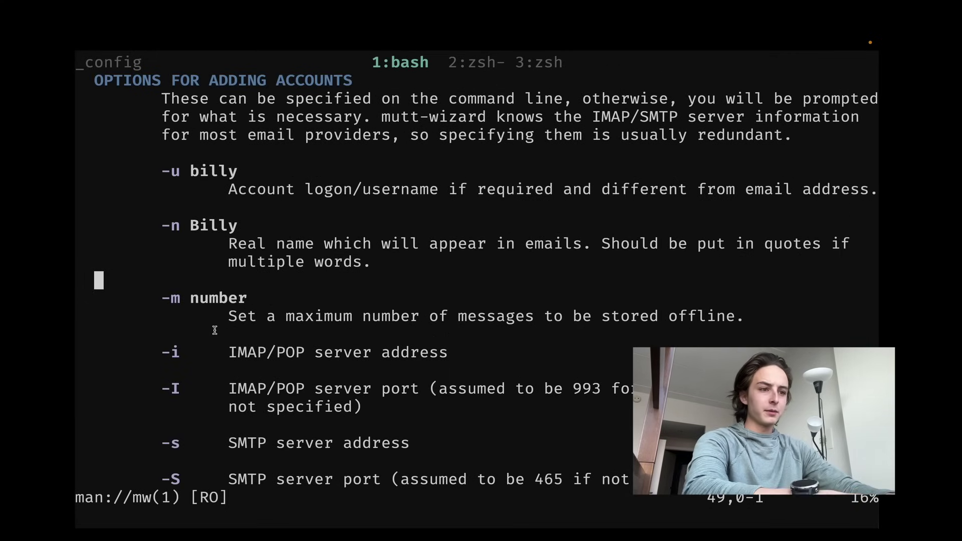
# - Go to the bottom of the mw(1) manual, up to the SEE ALSO references
pyautogui.press('G')
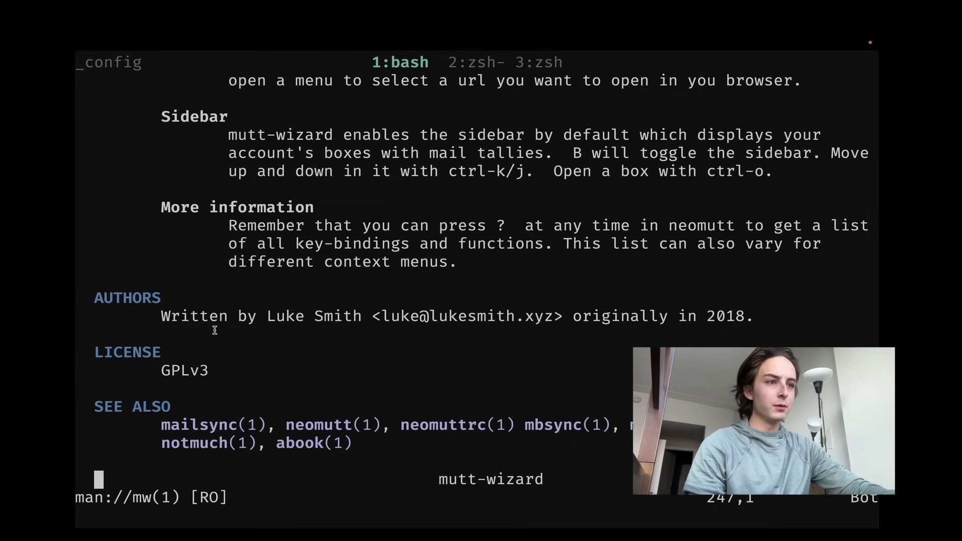
pyautogui.press('k')
pyautogui.press('k')
pyautogui.press('k')
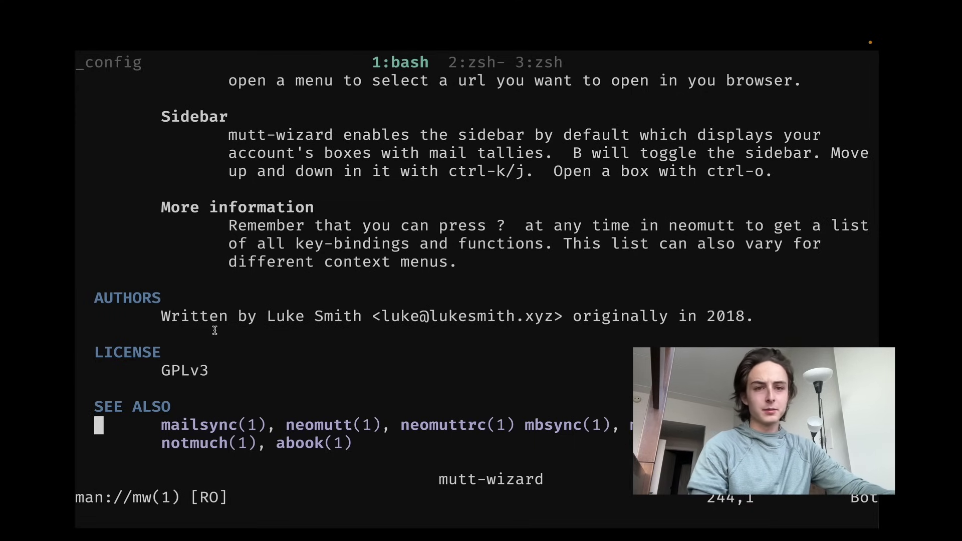